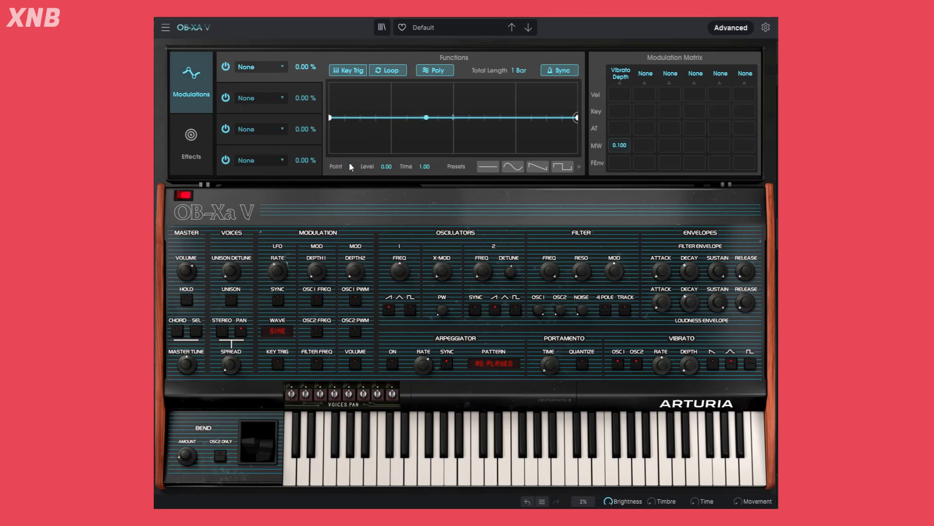
Step: Draw an irregular multi-point curve with peaks and a dip across the function editor, and reset it with the flat-line preset
double_click(398, 118)
click(485, 117)
click(477, 117)
click(375, 113)
click(353, 112)
click(508, 107)
click(523, 105)
click(453, 118)
click(422, 111)
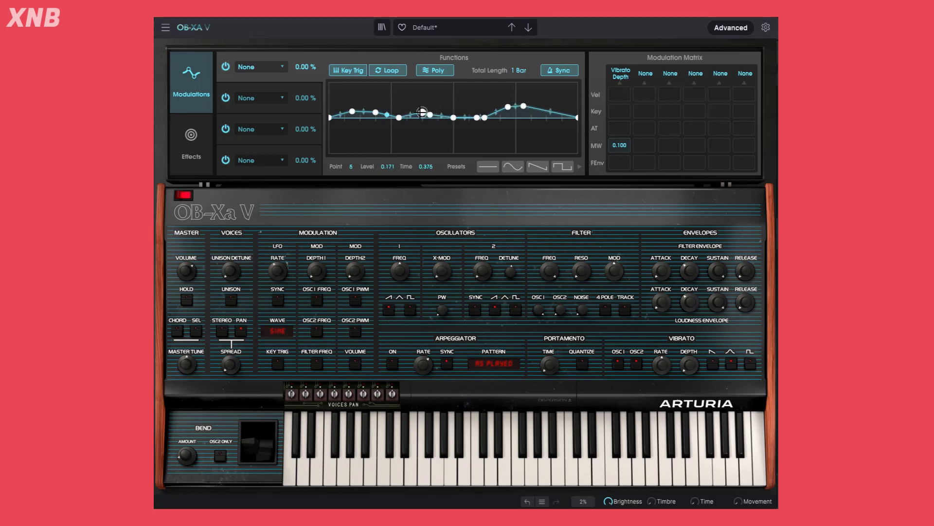
click(430, 115)
click(492, 108)
click(539, 138)
click(554, 118)
click(477, 95)
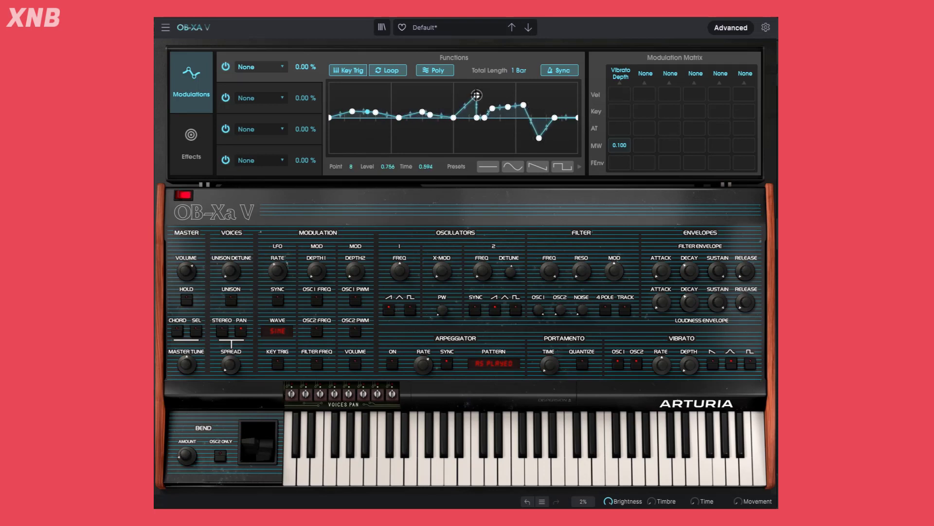
click(555, 117)
click(577, 118)
click(488, 166)
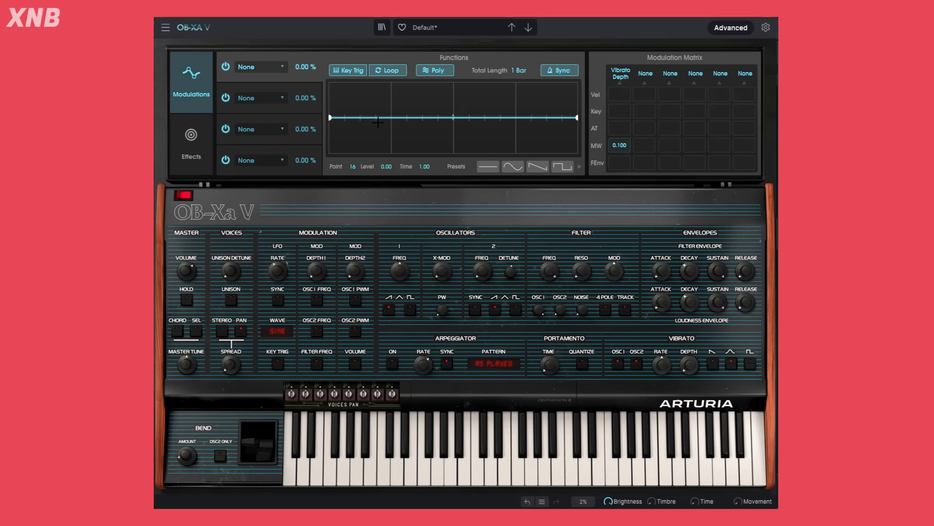
Step: Shape two falling ramps in the function editor, one starting at time 0.00 with level 0.821 and one at time 0.438
mouse_move(390, 117)
mouse_down()
mouse_move(448, 101)
mouse_move(394, 95)
mouse_move(447, 115)
mouse_move(387, 113)
mouse_up()
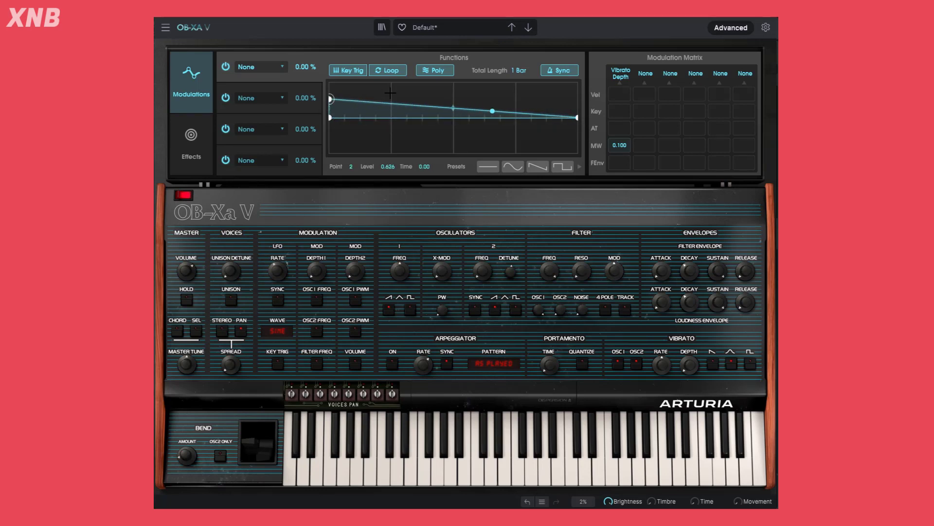
double_click(392, 92)
drag(391, 92, 331, 92)
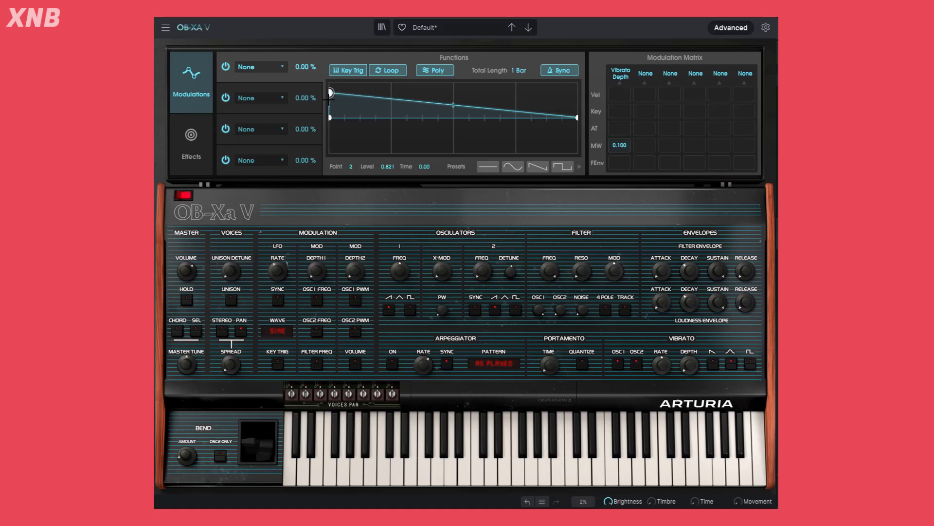
double_click(438, 94)
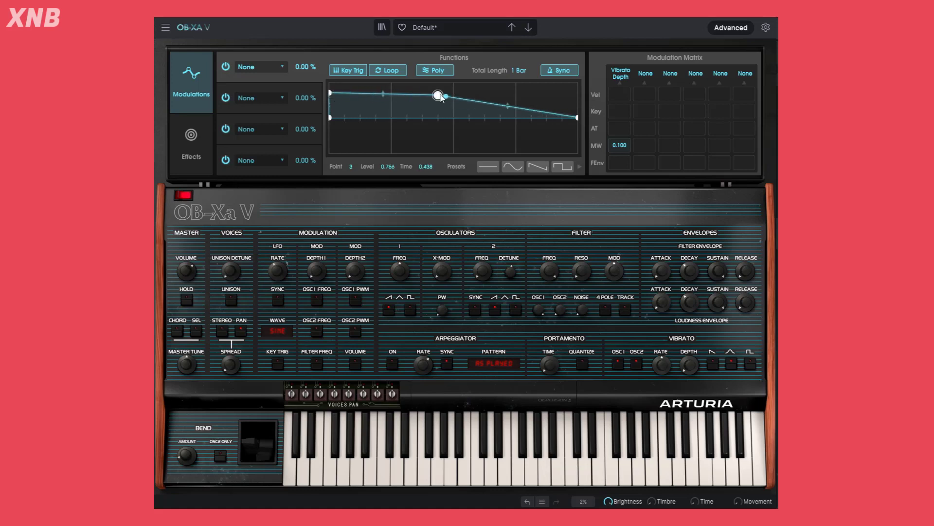
drag(438, 94, 437, 117)
double_click(439, 93)
double_click(492, 95)
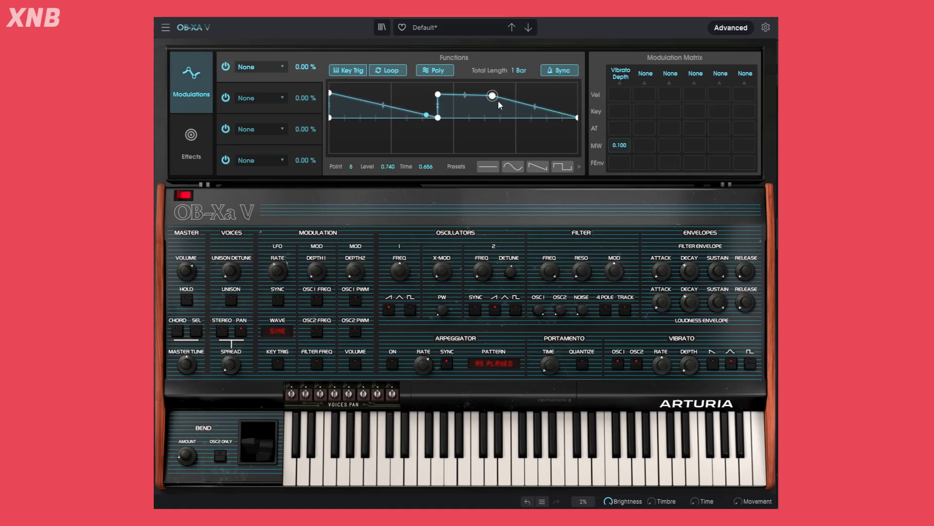
Step: Delete the added points of the ramp curve and reset the function with the flat-line preset
double_click(492, 96)
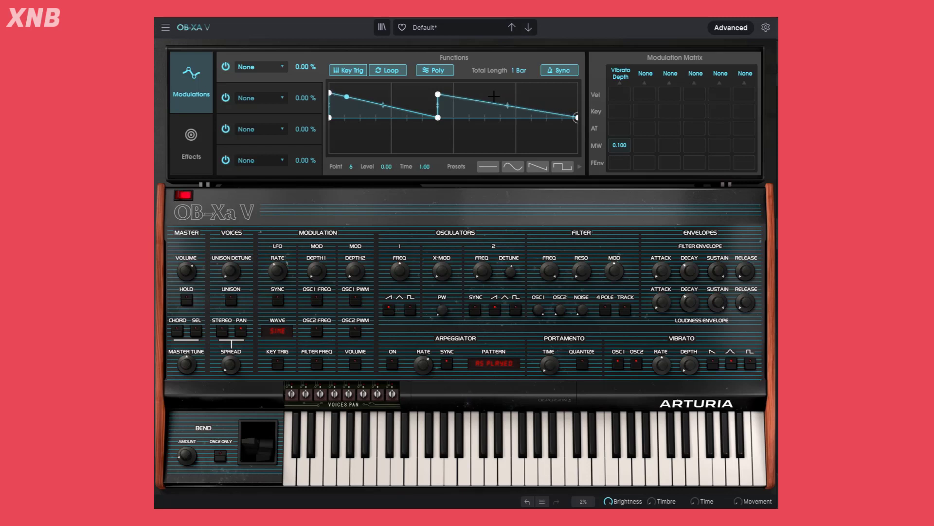
double_click(438, 94)
double_click(438, 118)
click(487, 167)
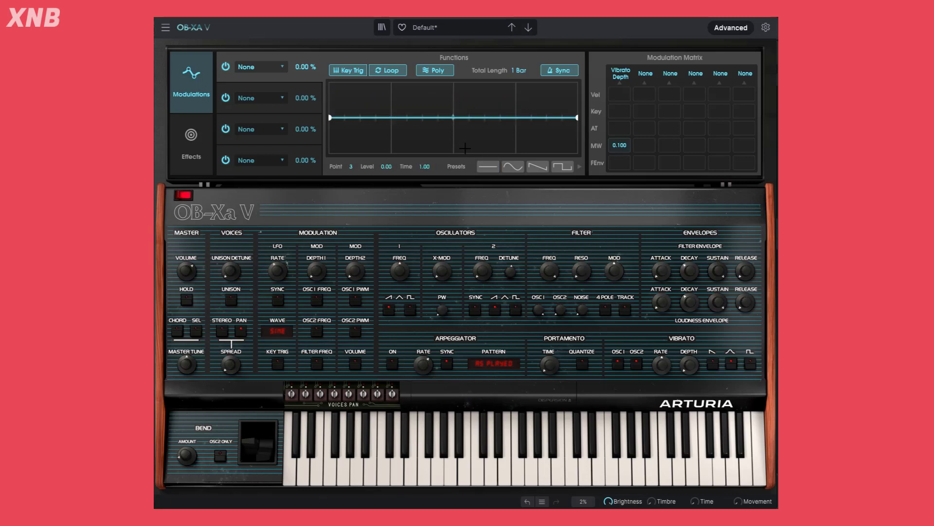
Step: Draw a single hump in the function, peaking at time 0.250 with level 0.561 and reaching the baseline at time 0.594
double_click(435, 117)
mouse_move(435, 117)
mouse_down()
mouse_move(433, 99)
mouse_move(424, 102)
mouse_up()
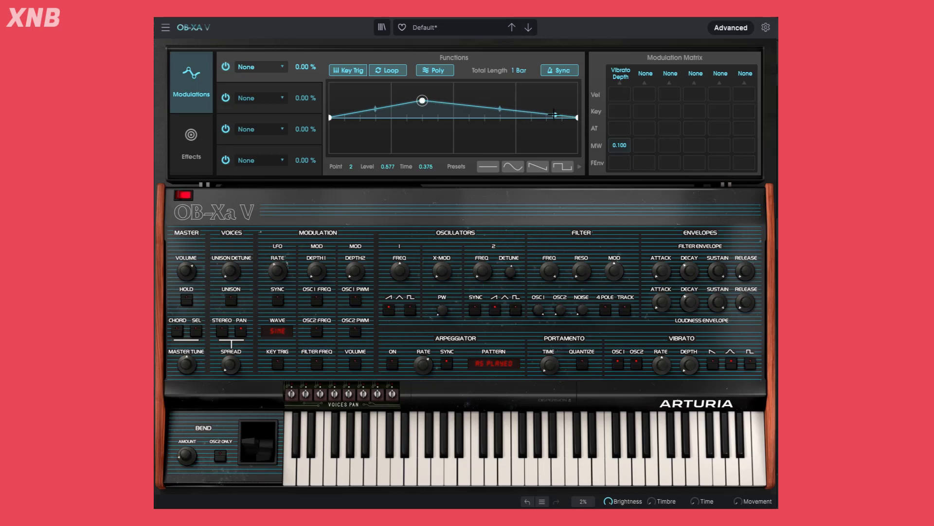
double_click(487, 107)
drag(487, 107, 477, 118)
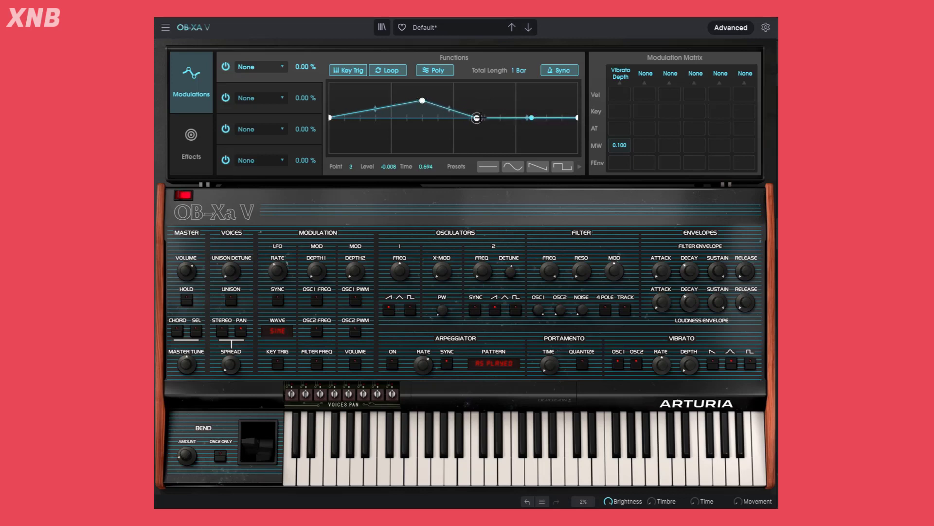
drag(423, 100, 392, 101)
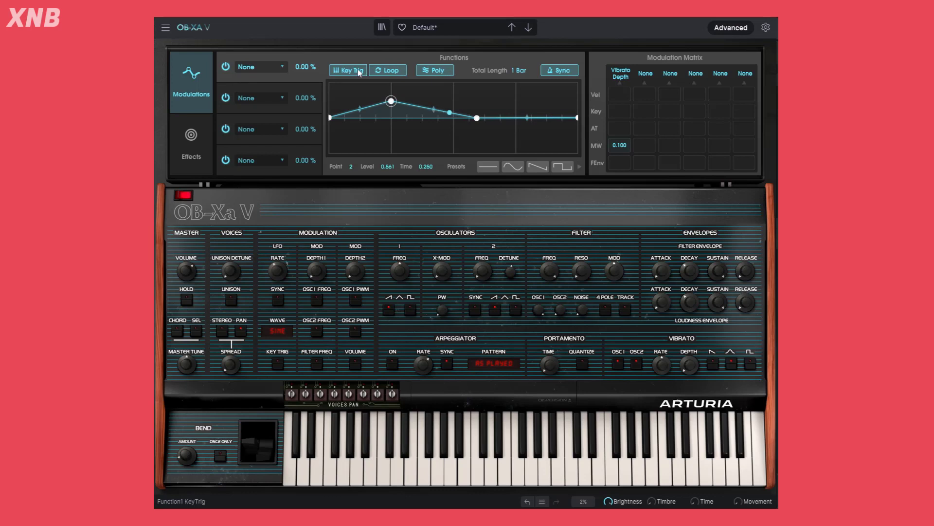
Step: Turn off the function's Poly mode and raise the curve's peak to level 0.724
click(444, 72)
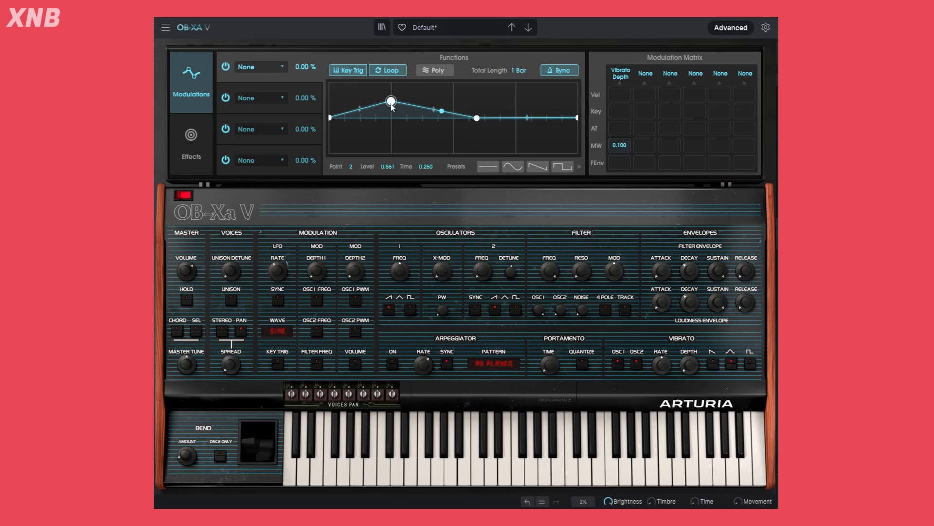
drag(384, 108, 384, 102)
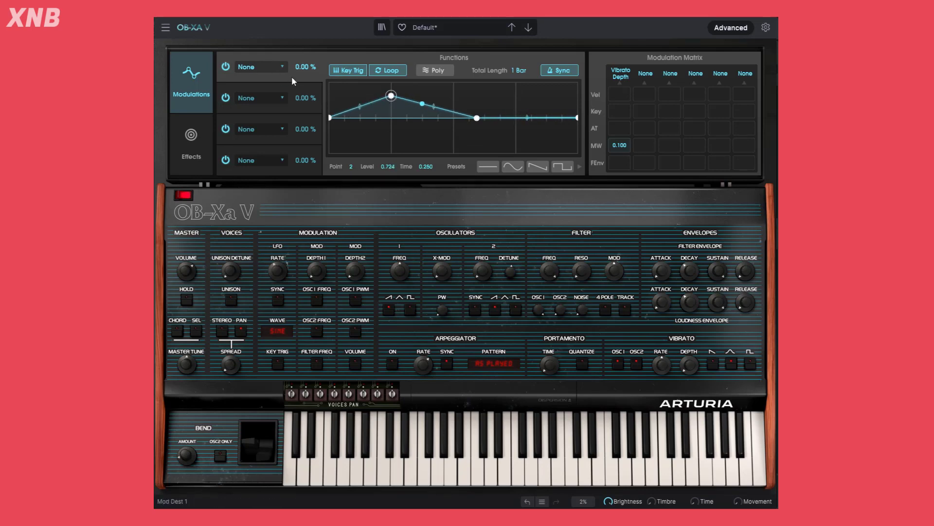
Step: Route Function 1 to Osc 1 & 2 Freq with an amount of 100% and raise the curve's peak to level 1.00
click(260, 71)
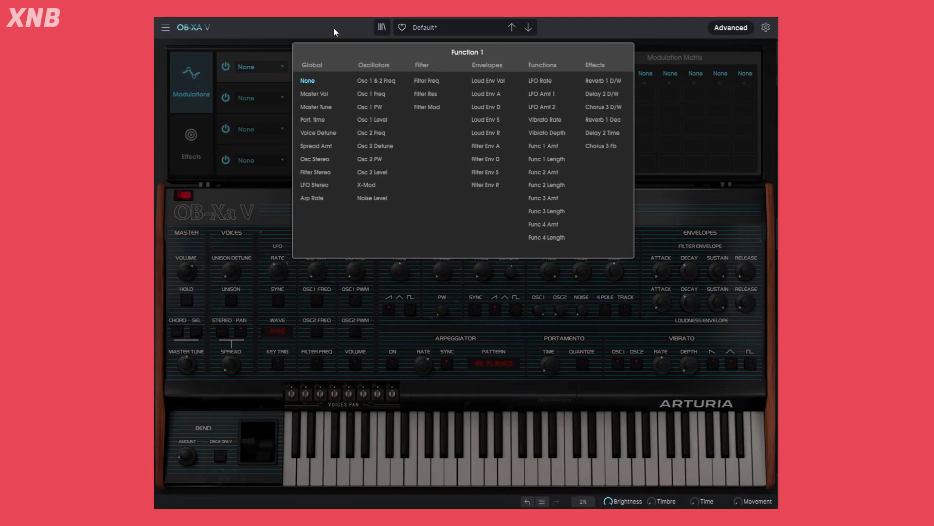
click(270, 225)
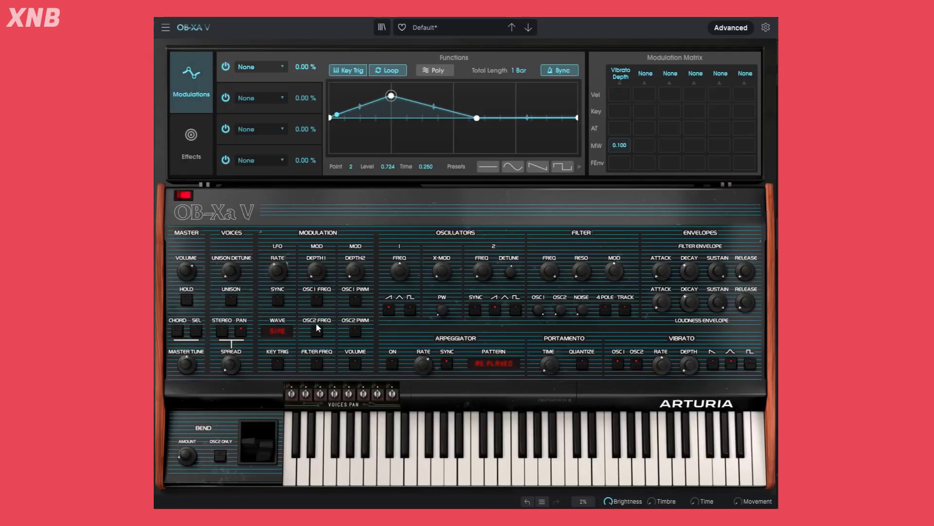
click(258, 68)
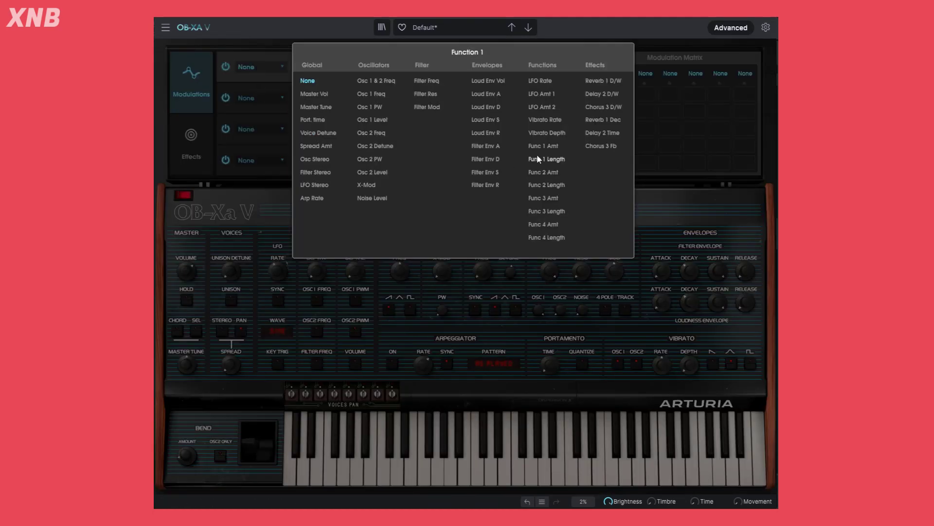
click(381, 82)
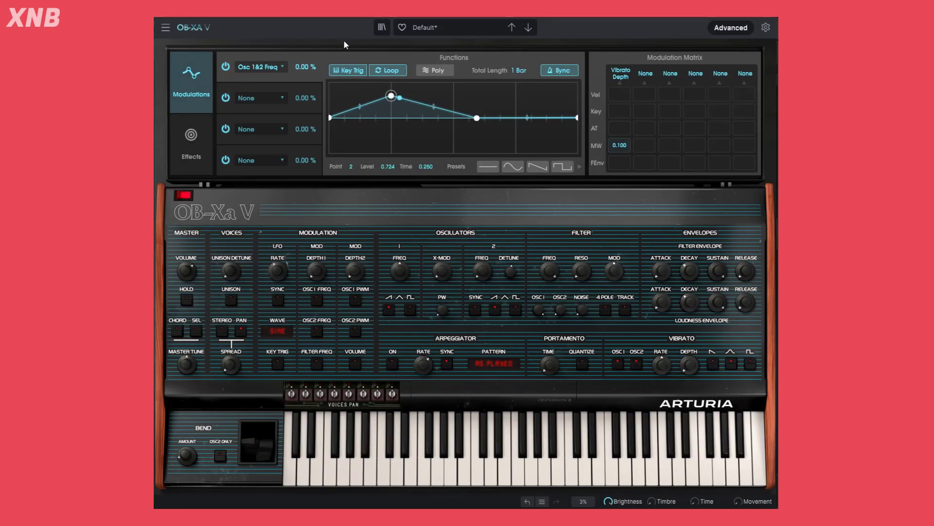
drag(562, 277, 562, 277)
drag(306, 67, 306, 66)
drag(392, 96, 391, 88)
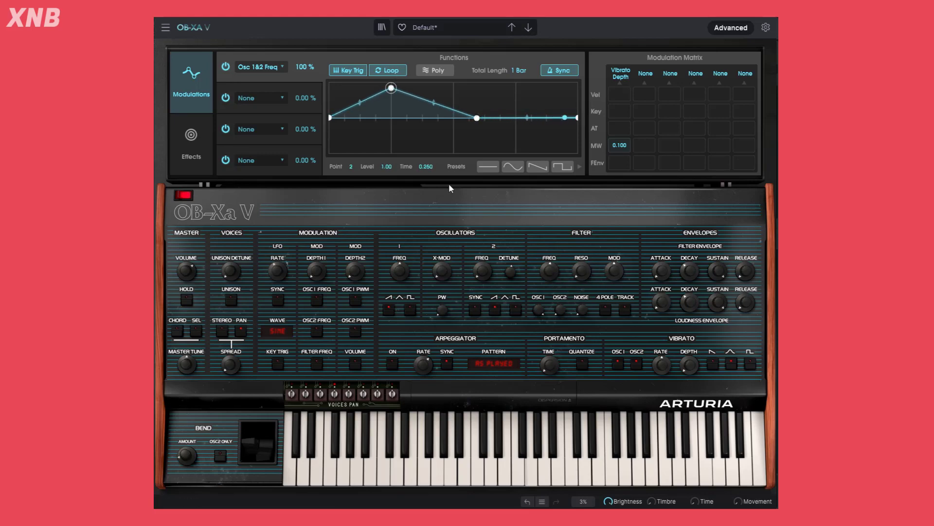
click(277, 67)
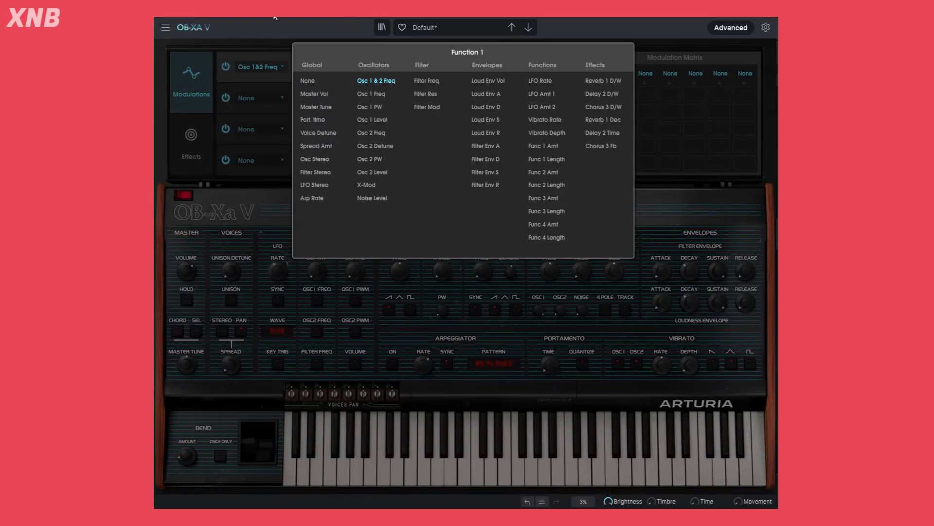
click(253, 33)
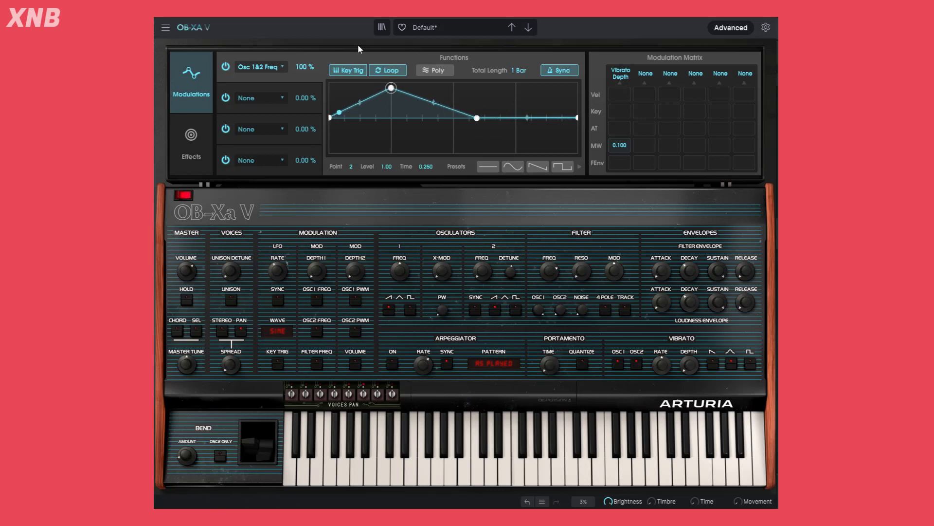
Step: Set the Osc 1 & 2 Freq modulation amount to -100% and pull the curve's peak down to level -1.00
drag(305, 67, 305, 84)
drag(305, 67, 305, 111)
drag(392, 89, 392, 147)
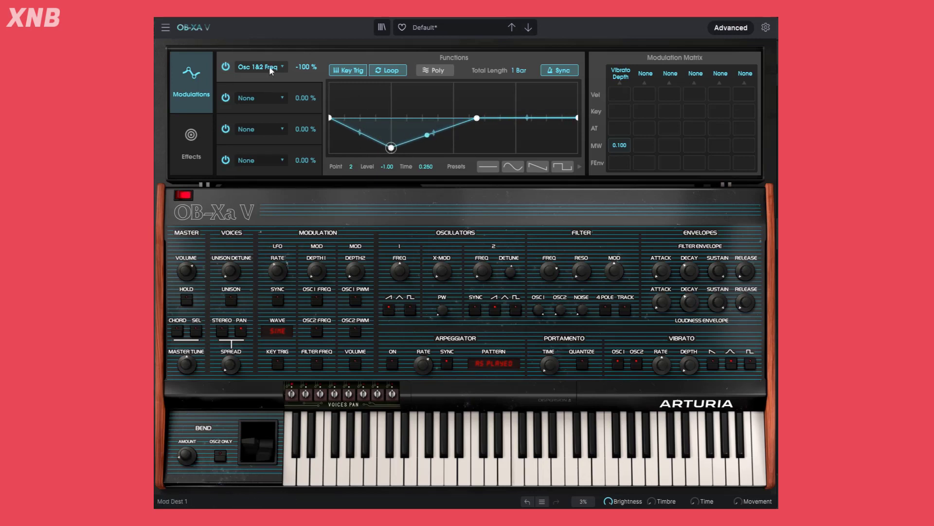
Step: Set the Osc 1 & 2 Freq amount back to 100% and the curve's second point back to level 1.00
double_click(303, 66)
drag(305, 67, 305, 146)
double_click(305, 66)
drag(391, 148, 391, 87)
drag(306, 66, 307, 62)
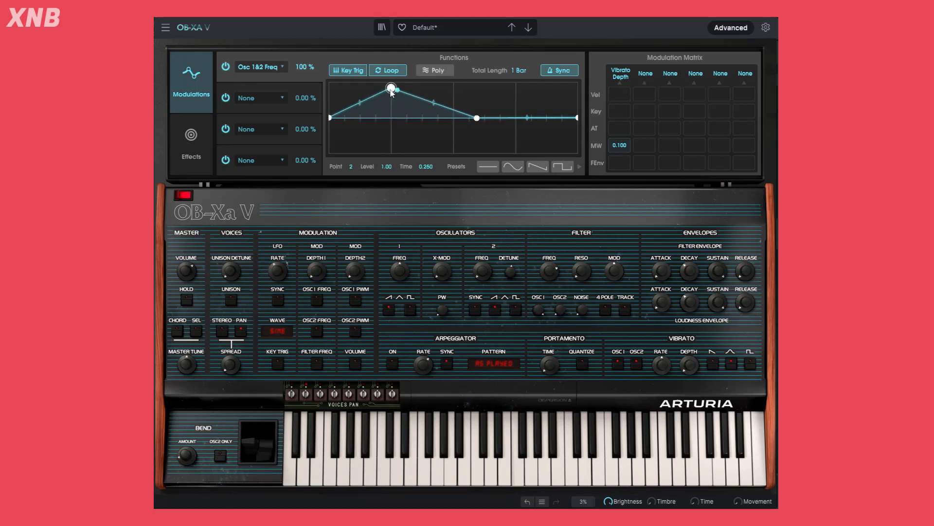
Step: Swing the curve's second point down to level -1.00 and back to about zero, and open the LFO waveform list
drag(391, 89, 391, 148)
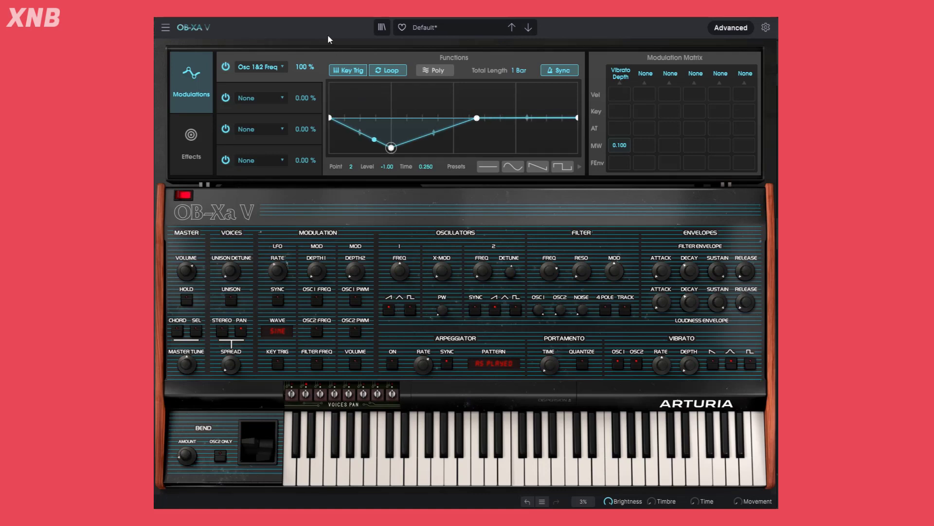
drag(391, 148, 392, 120)
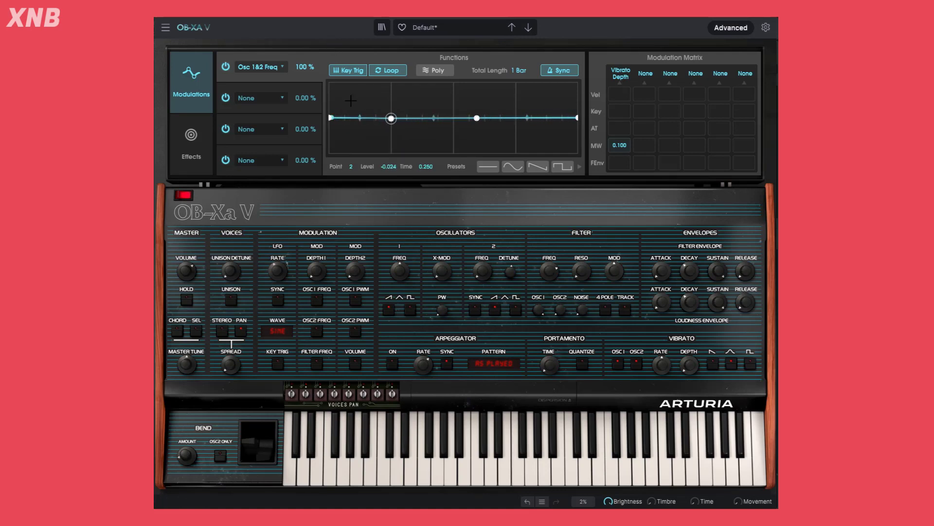
click(282, 329)
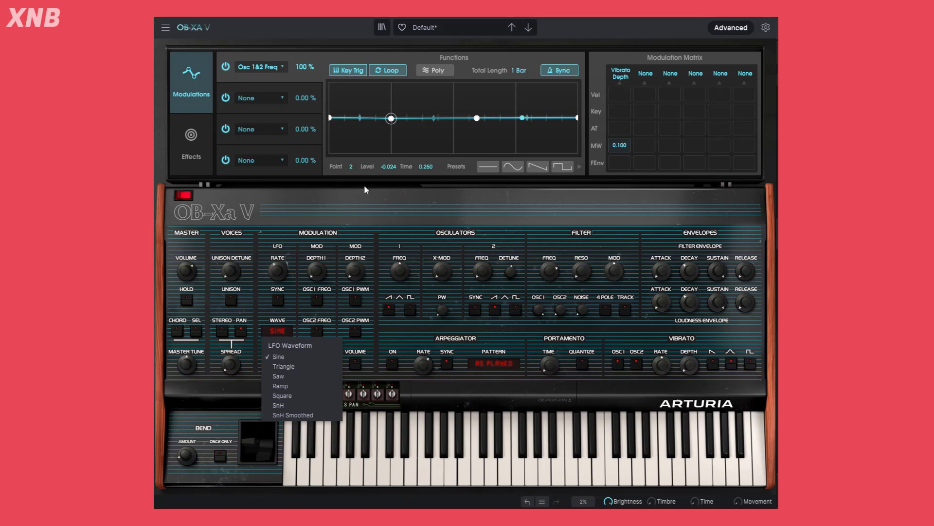
Step: Move the second point to time 0.186, level 0.496, and add points above and below the baseline to form a jagged curve
drag(391, 118, 368, 104)
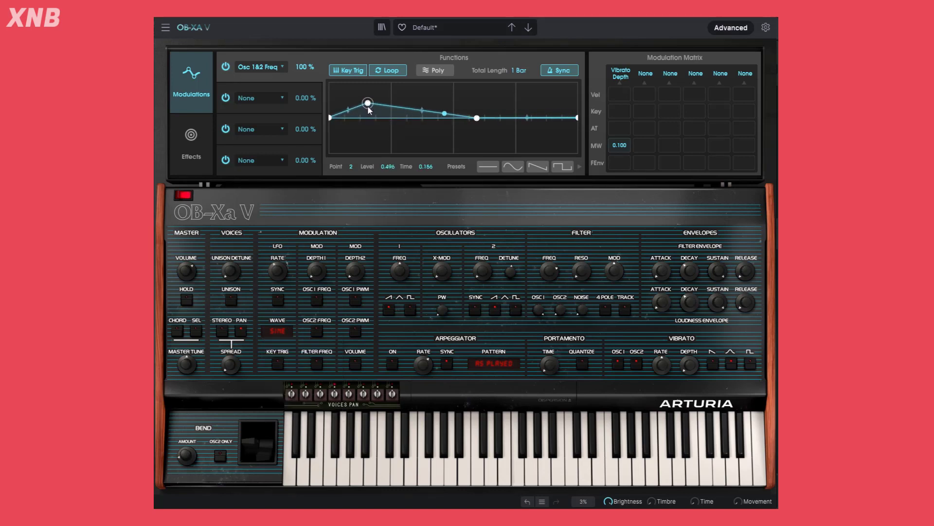
click(423, 139)
click(445, 105)
click(485, 92)
click(469, 133)
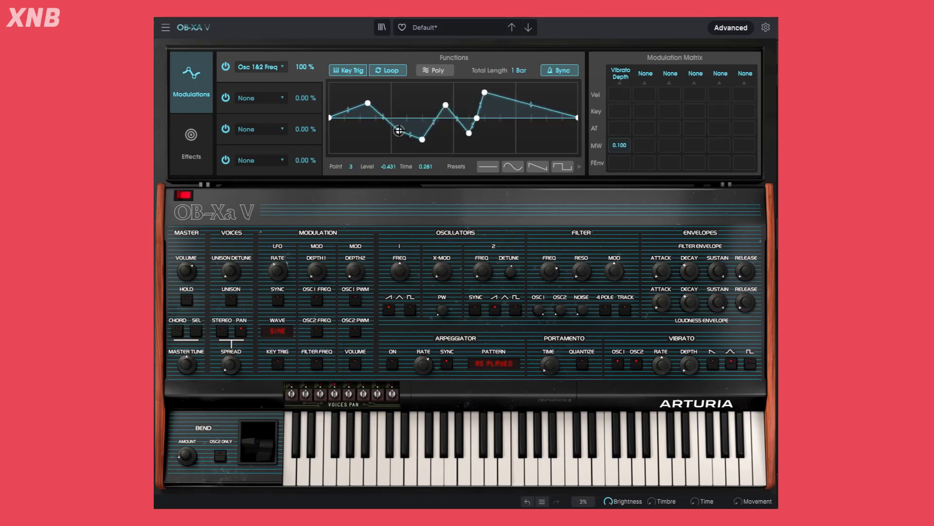
click(368, 138)
click(399, 106)
click(508, 125)
click(524, 141)
click(523, 103)
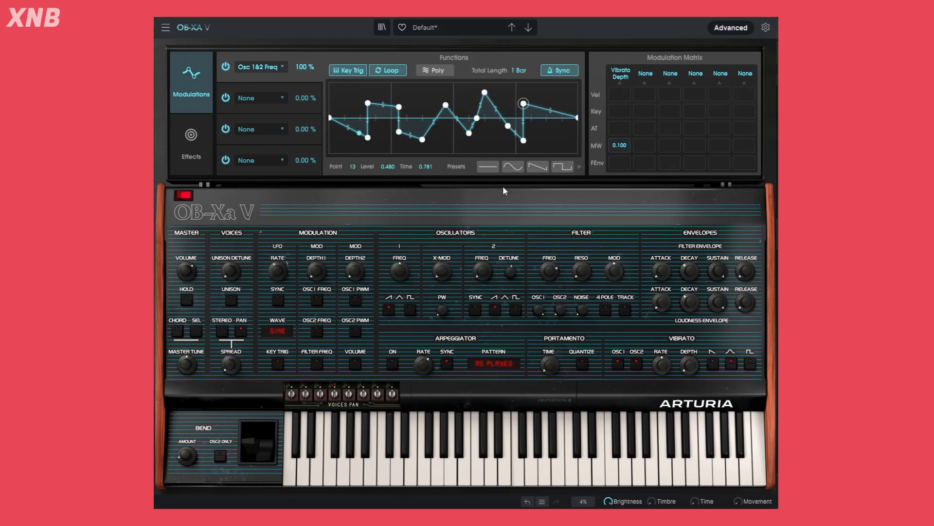
Step: Apply the flat-line, sine, falling sawtooth and square presets to the function one after another
click(485, 168)
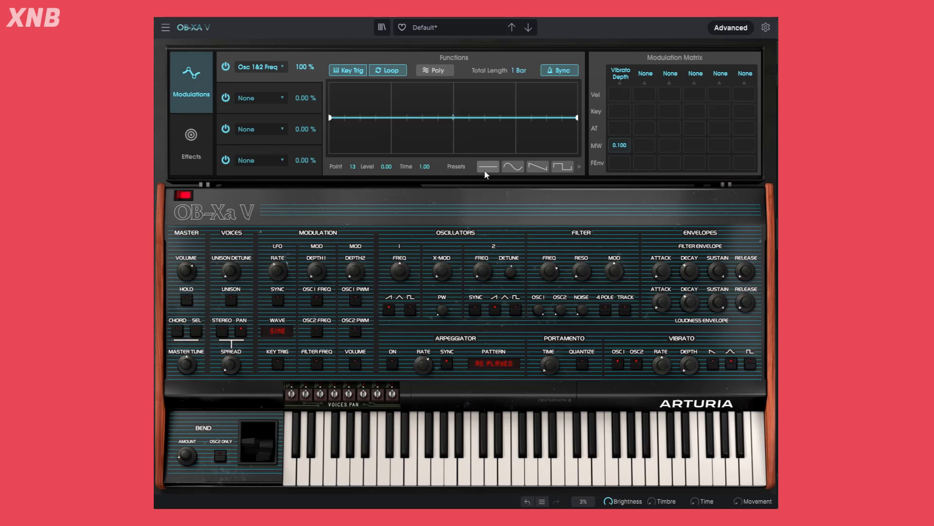
click(512, 167)
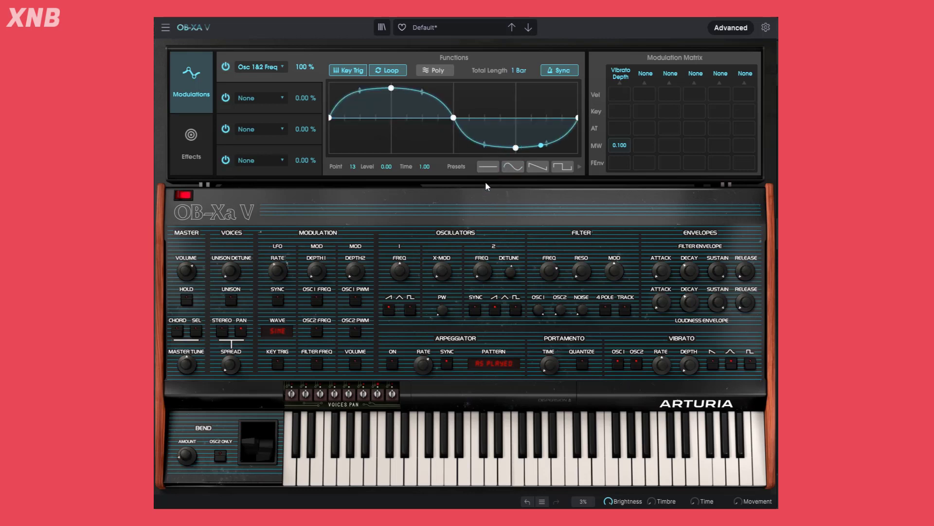
click(540, 171)
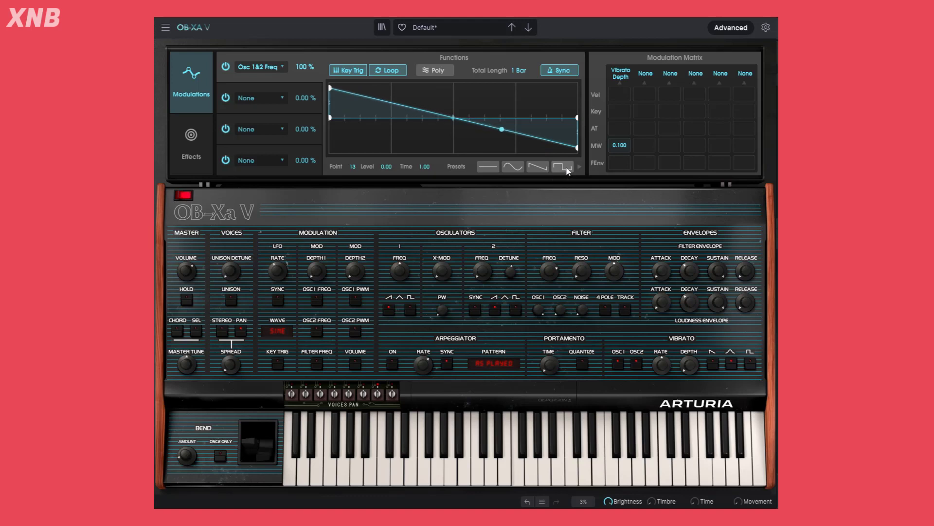
click(571, 167)
Step: Show the further function presets and apply the triangle, multi-triangle, decay and rising-curve shapes in turn, ending on the rising curve
click(580, 167)
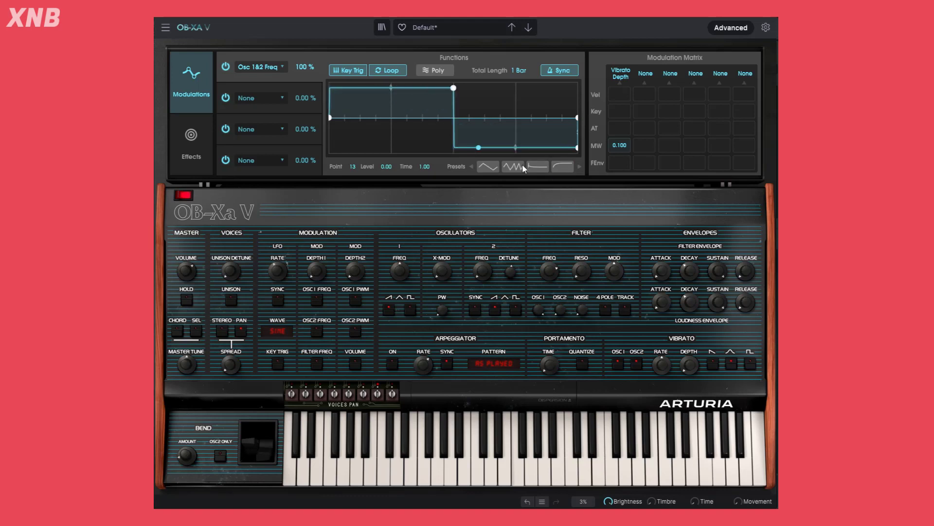
click(488, 167)
click(513, 168)
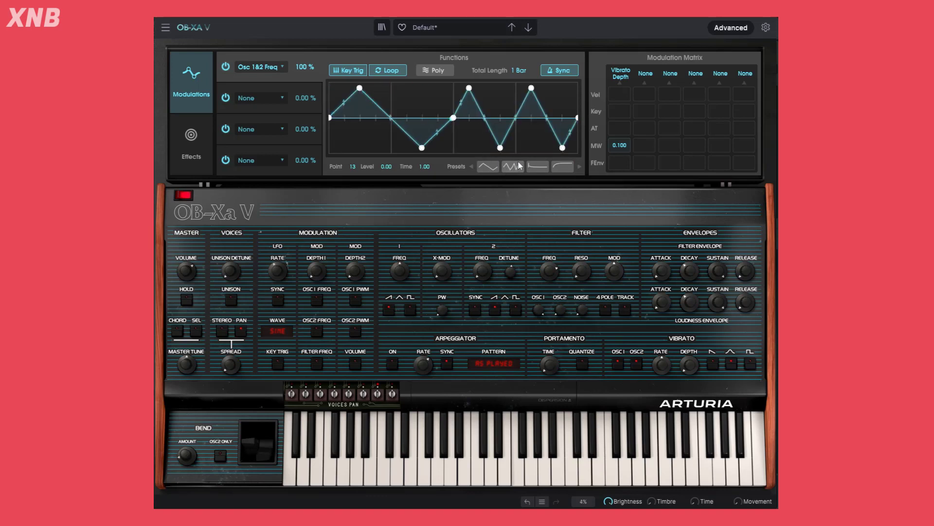
click(538, 168)
click(562, 167)
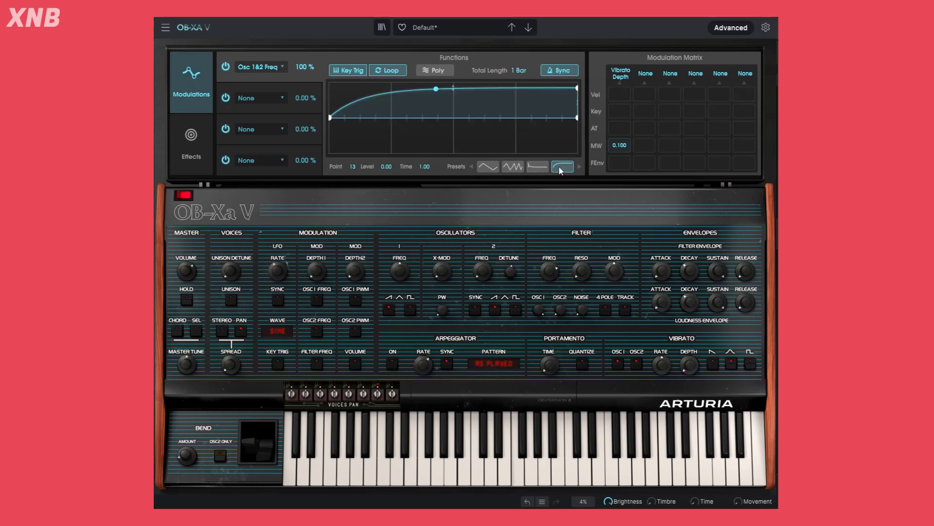
Step: Browse the further function presets and apply the pulse train, mixed-width pulse, rising staircase and mixed-decay shapes one after another
click(579, 167)
click(538, 166)
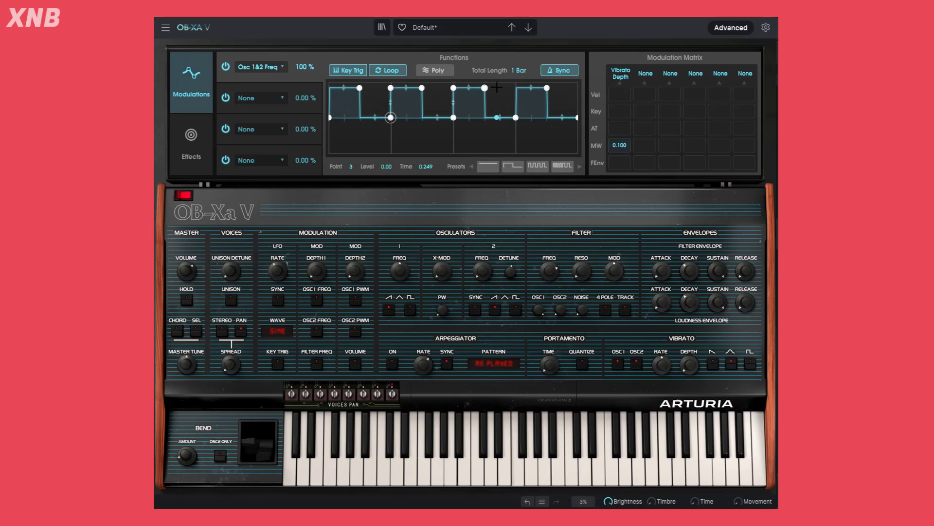
click(554, 167)
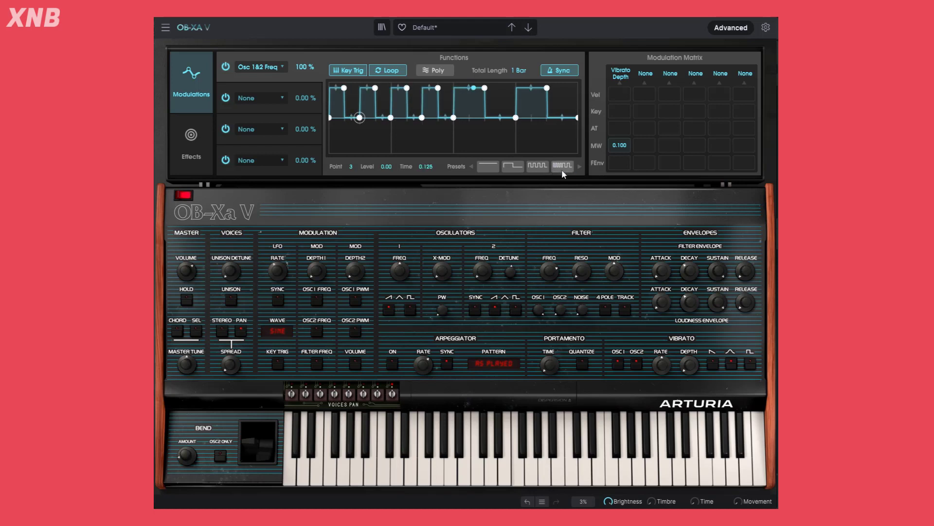
click(580, 166)
click(537, 166)
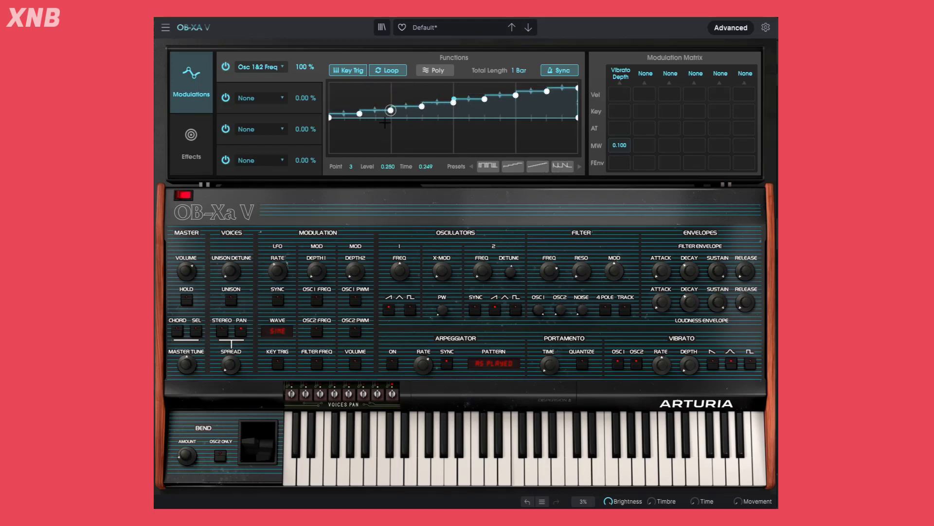
click(563, 170)
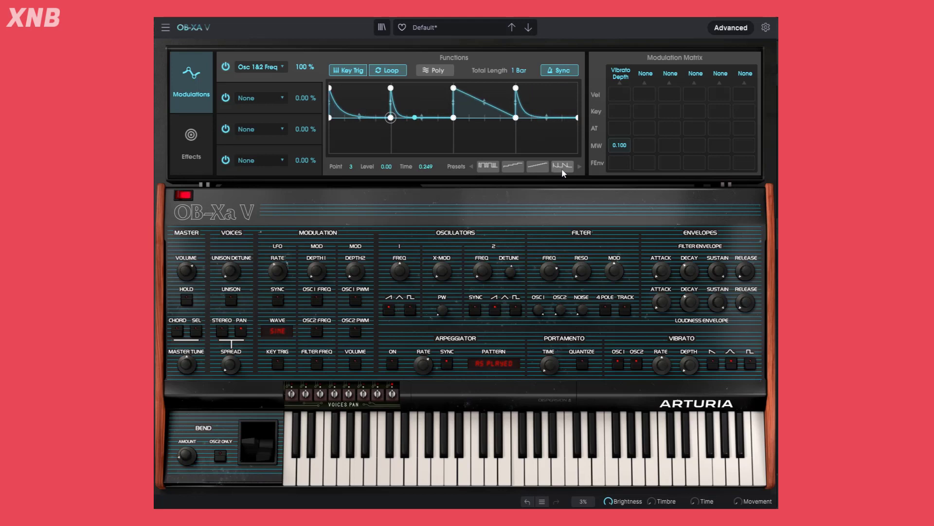
Step: Show the last function presets and apply two of the repeated-decay shapes with uneven peaks
click(578, 167)
click(537, 166)
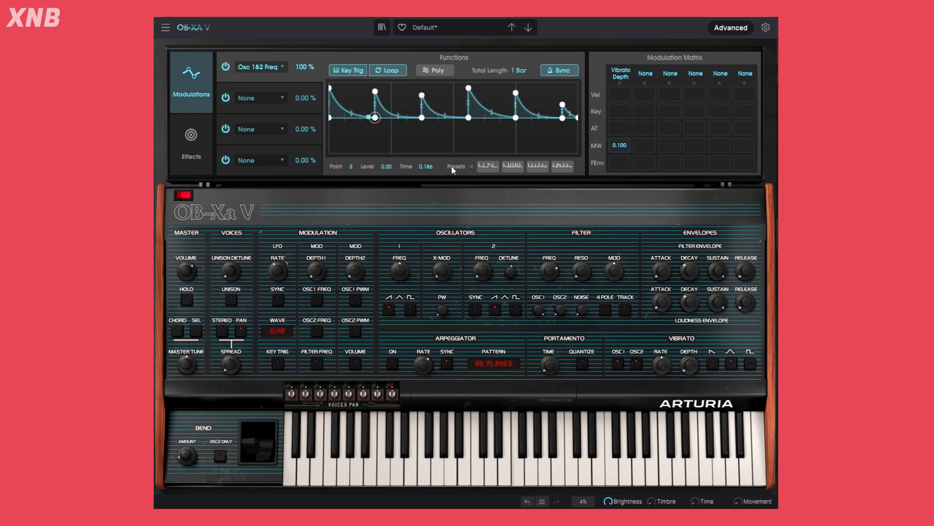
click(568, 169)
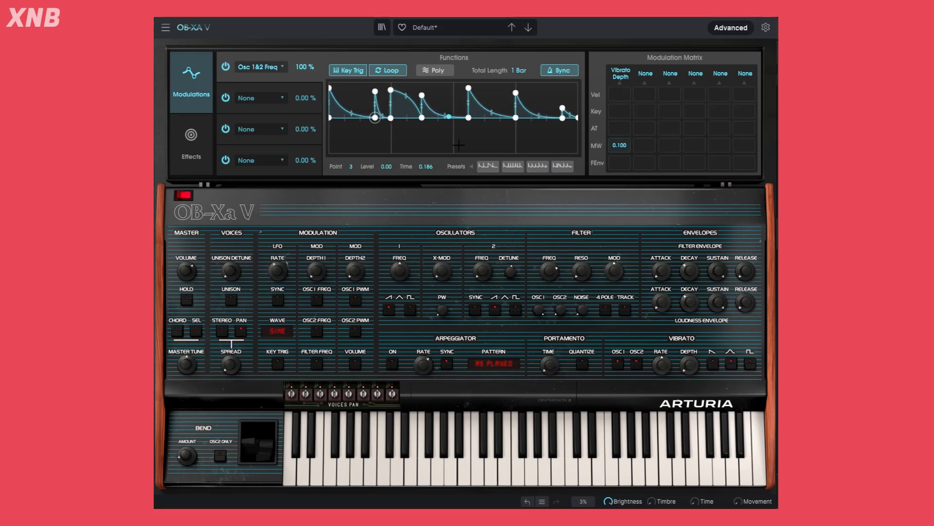
Step: Reset the function to the flat-line preset and add a peak a quarter of the way in, returning to level -0.024 at time 0.500
click(471, 166)
click(497, 167)
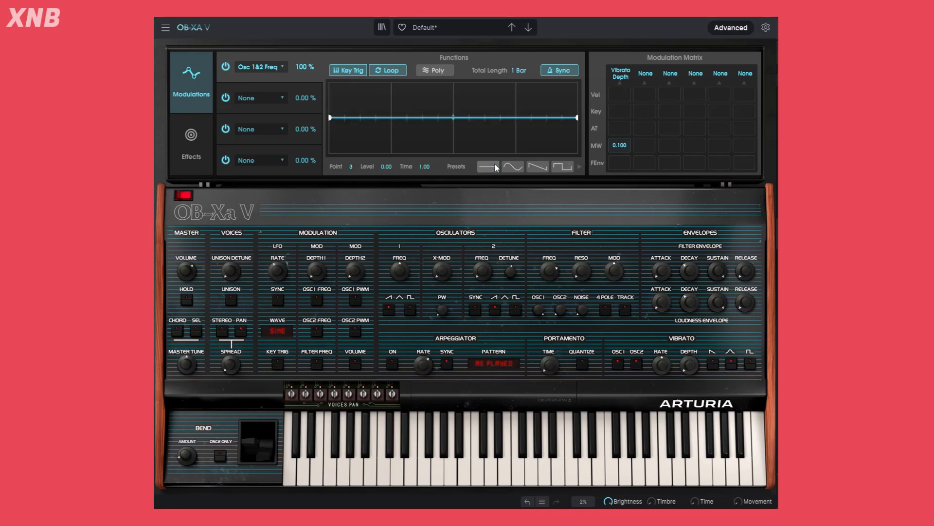
click(393, 91)
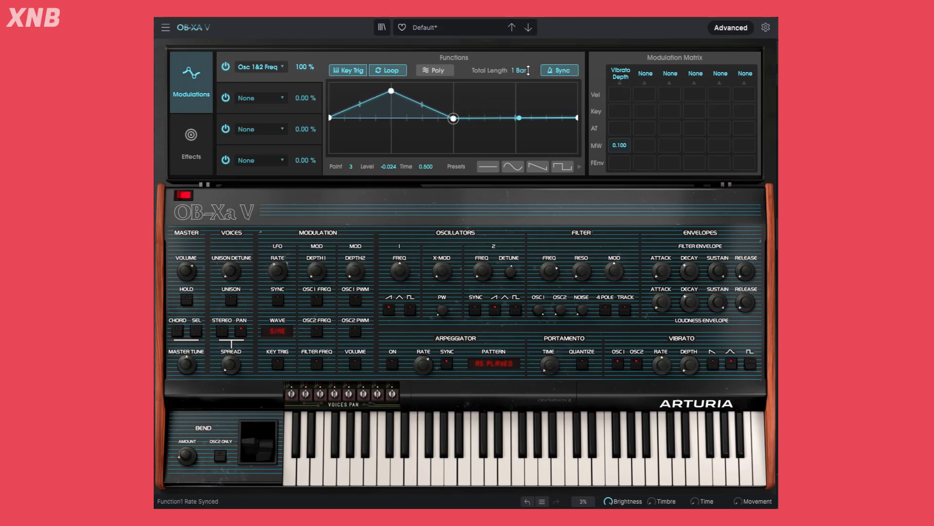
click(576, 118)
Step: Vary the function's total length with tempo sync on and off, including 0.005 s unsynced, and return it to a synced 1 Bar
drag(517, 70, 518, 90)
click(560, 70)
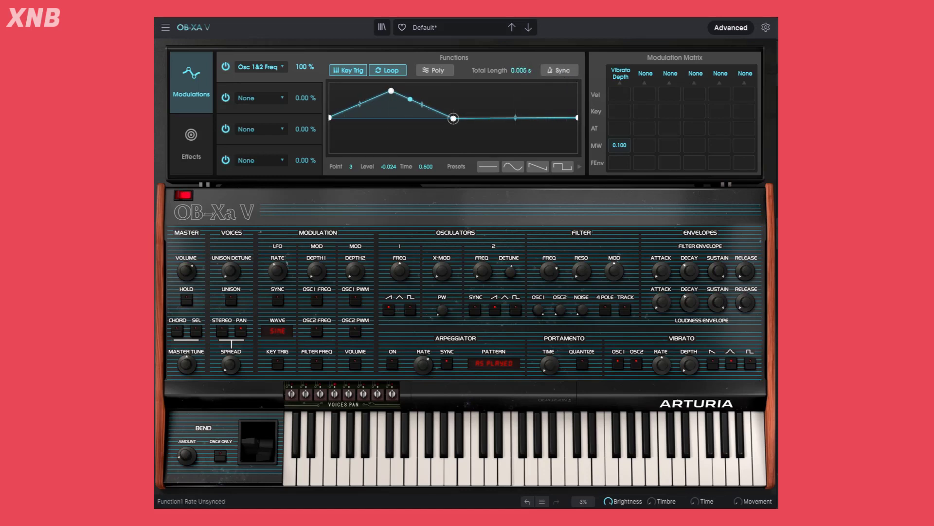
mouse_move(518, 70)
mouse_down()
mouse_move(517, 54)
mouse_move(517, 85)
mouse_move(518, 54)
mouse_up()
click(559, 70)
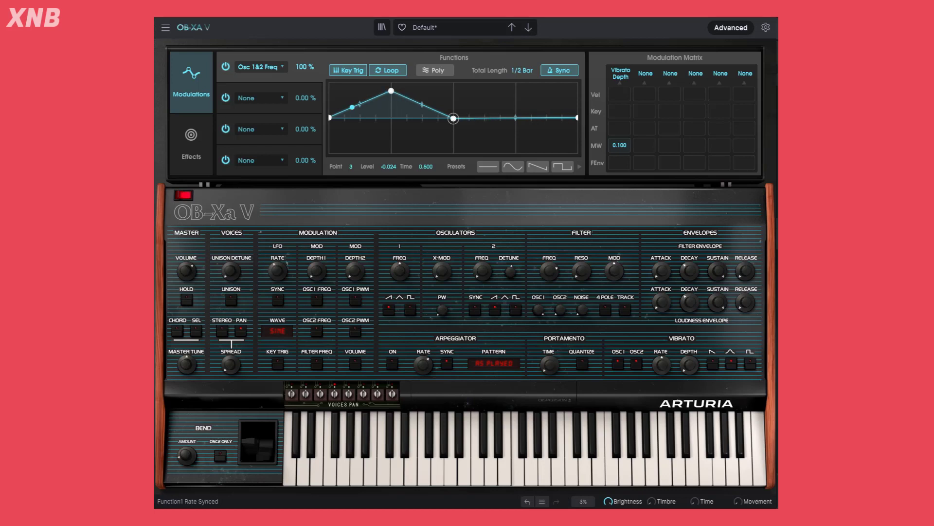
drag(518, 70, 514, 77)
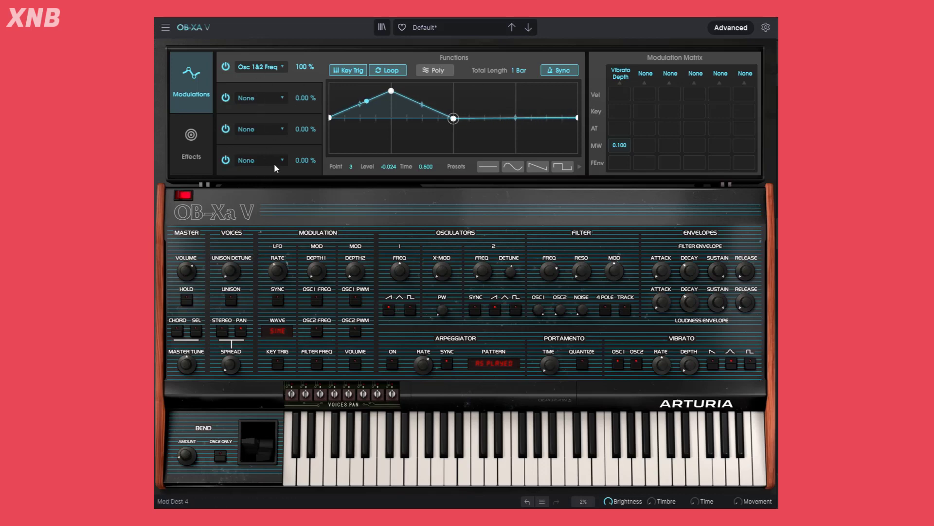
Step: Route Function 2 to Filter Freq and Function 3 to Filter Res, each with an amount of 100 %
click(273, 97)
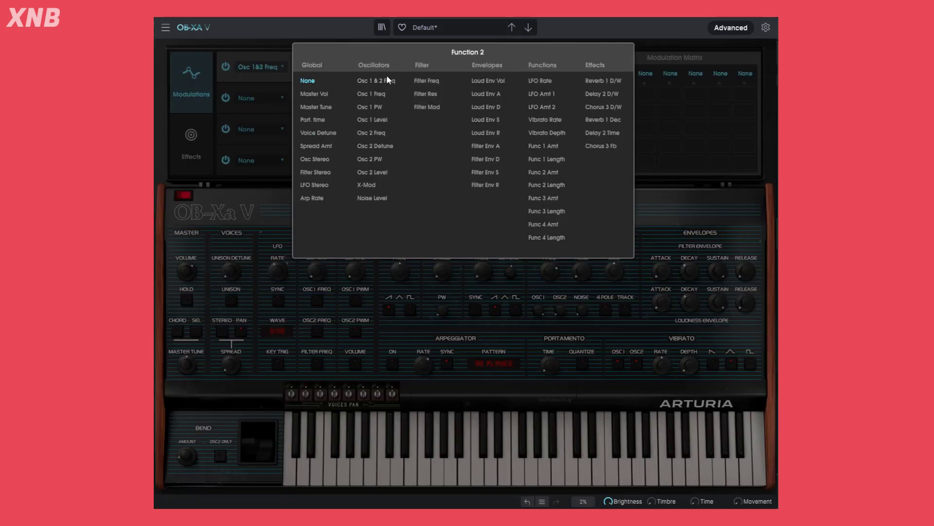
click(427, 81)
click(267, 128)
click(429, 95)
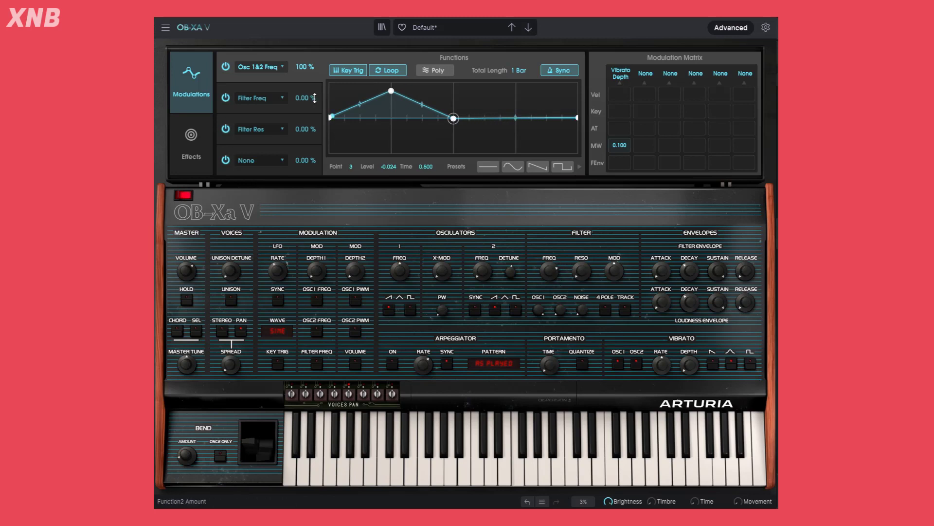
drag(305, 98, 306, 83)
drag(305, 129, 306, 109)
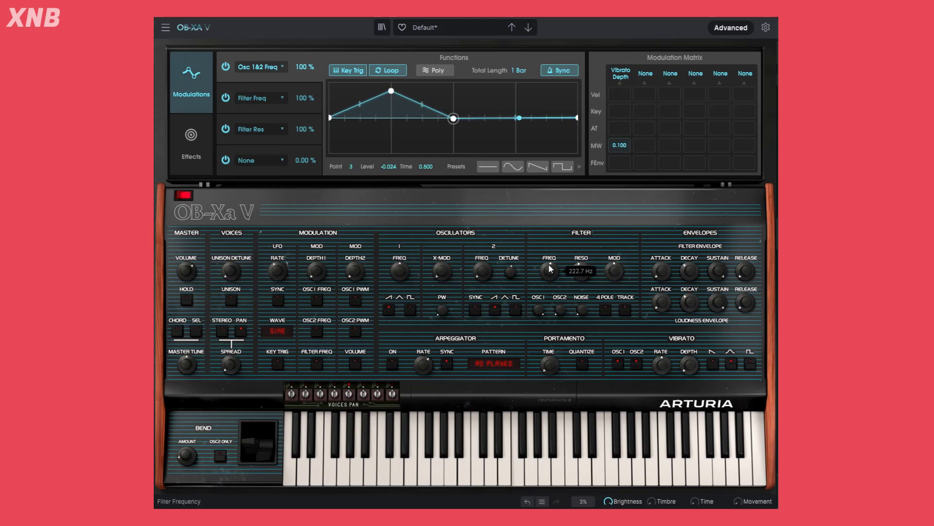
Step: Draw a jagged Function 2 curve with an early dip, a third point at time 0.188 and a vertical drop before the middle
click(297, 111)
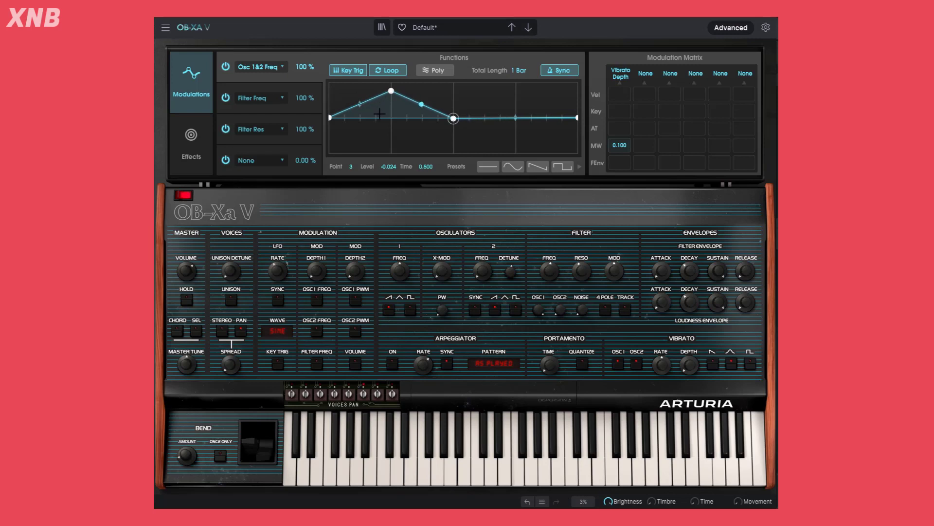
click(303, 89)
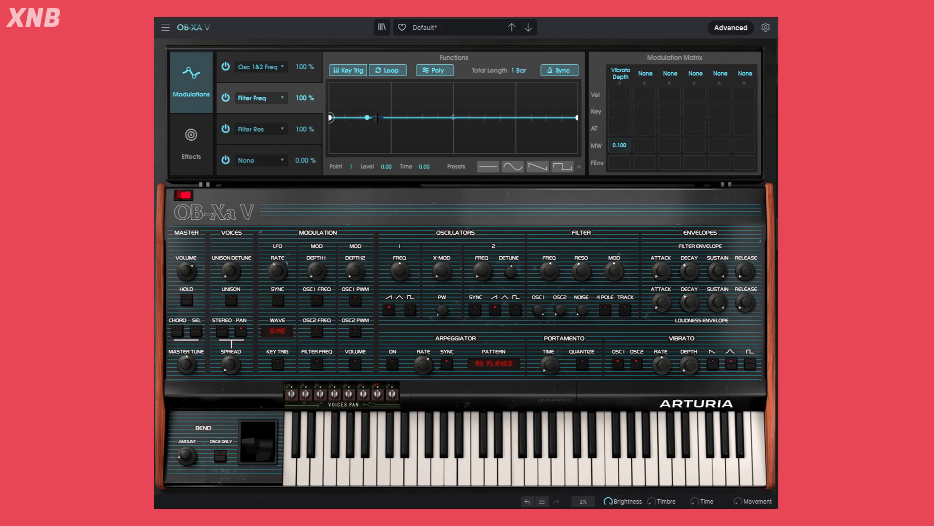
drag(377, 117, 360, 147)
mouse_move(430, 138)
mouse_down()
mouse_move(429, 88)
mouse_move(430, 147)
mouse_up()
drag(375, 134, 376, 98)
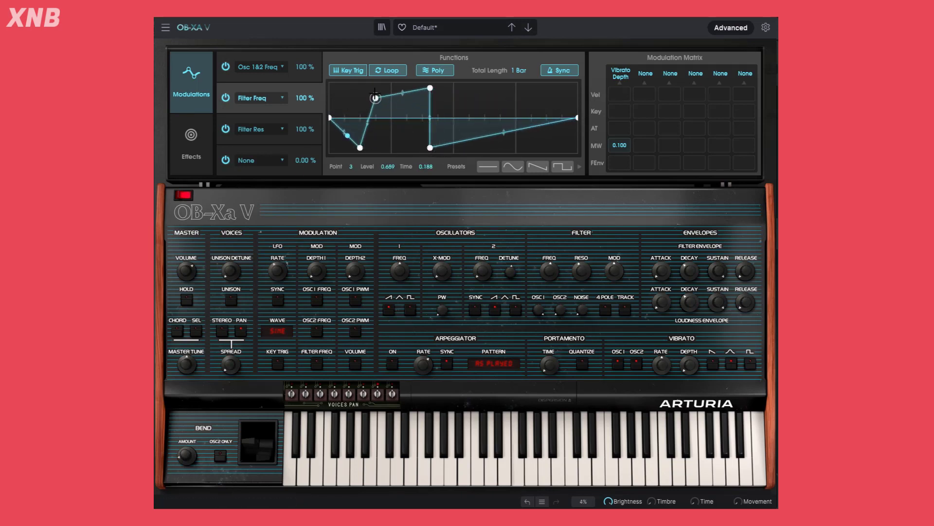
Step: Switch back and forth between Function 1 and Function 2 to compare their separate curves
click(287, 56)
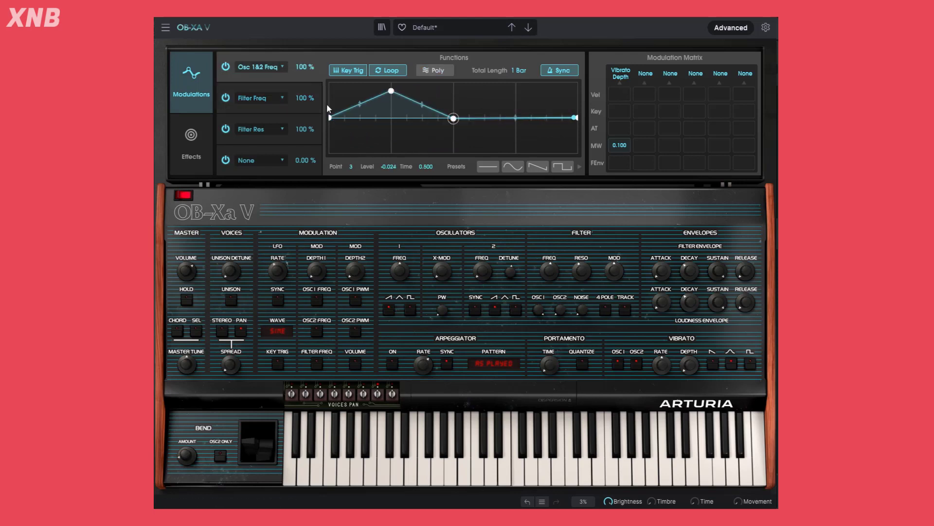
click(302, 90)
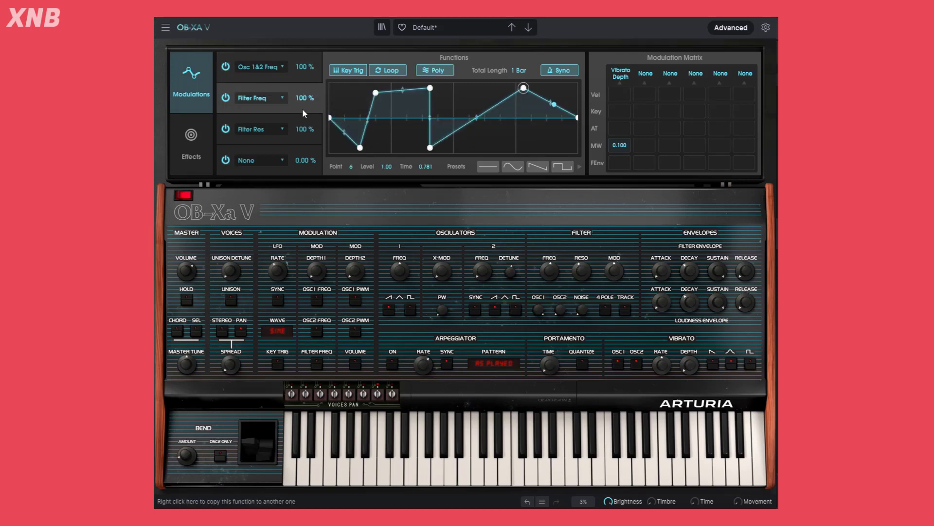
click(300, 64)
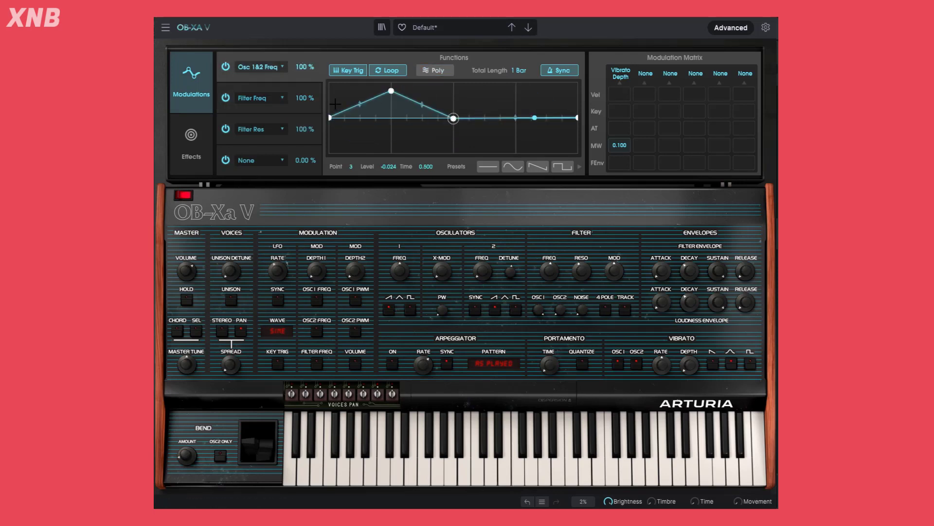
click(292, 85)
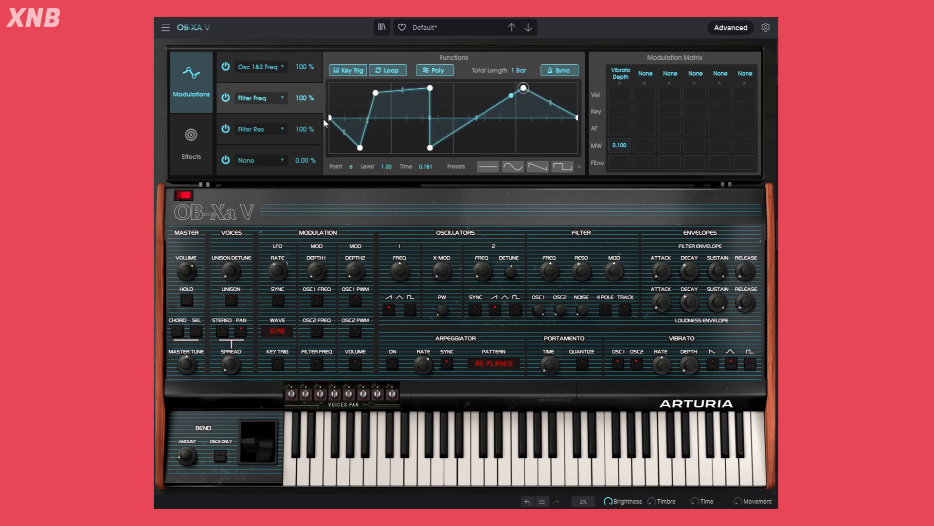
Step: Draw a zigzag curve for Function 3 with alternating peaks and dips, ending on a peak at level 1.00, time 0.625
click(298, 126)
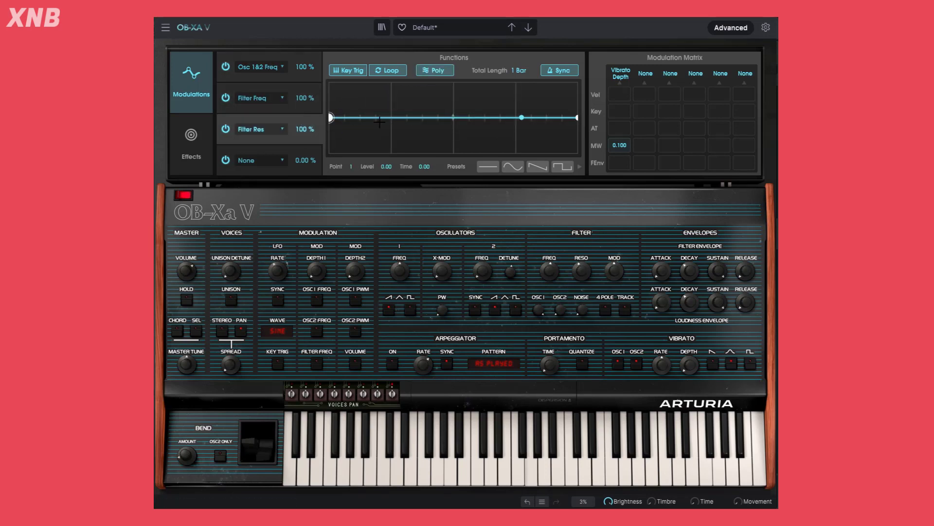
mouse_move(360, 117)
mouse_down()
mouse_move(352, 88)
mouse_move(399, 138)
mouse_up()
click(391, 89)
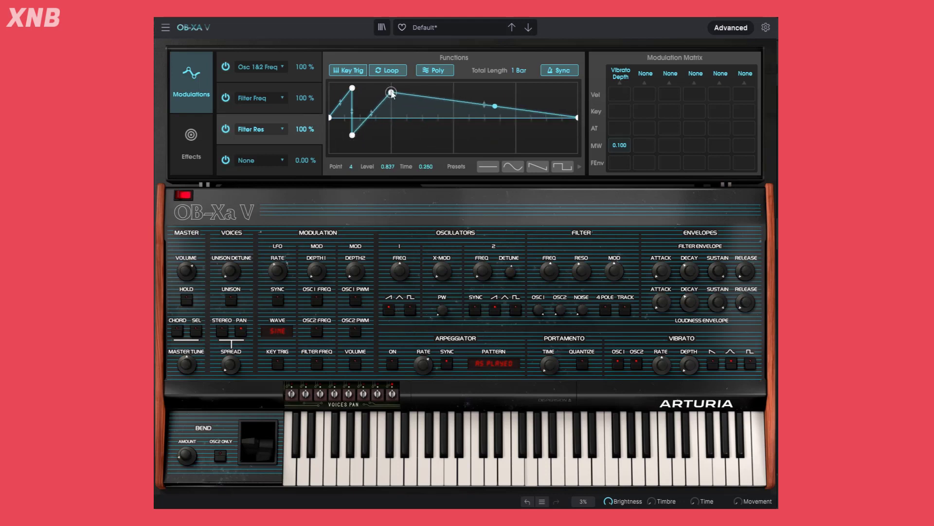
click(391, 147)
click(430, 111)
drag(429, 111, 422, 133)
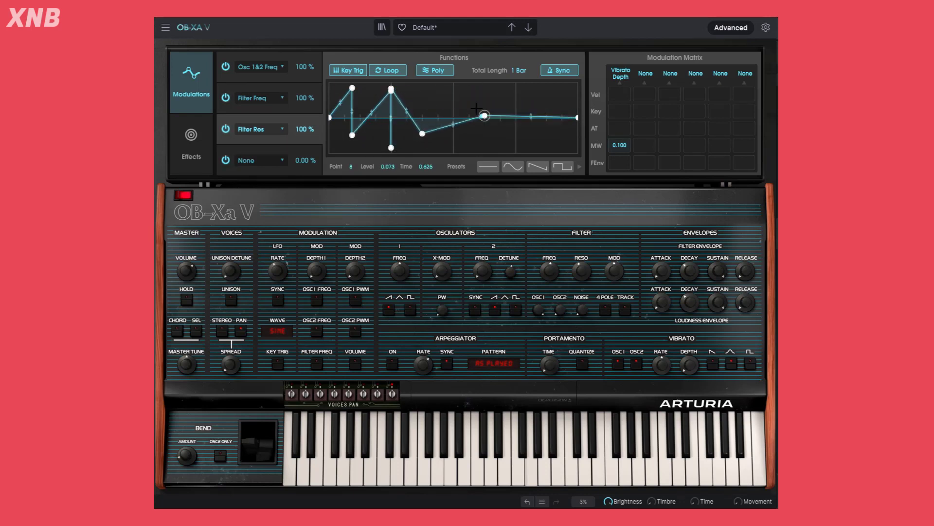
click(422, 88)
click(453, 135)
click(485, 88)
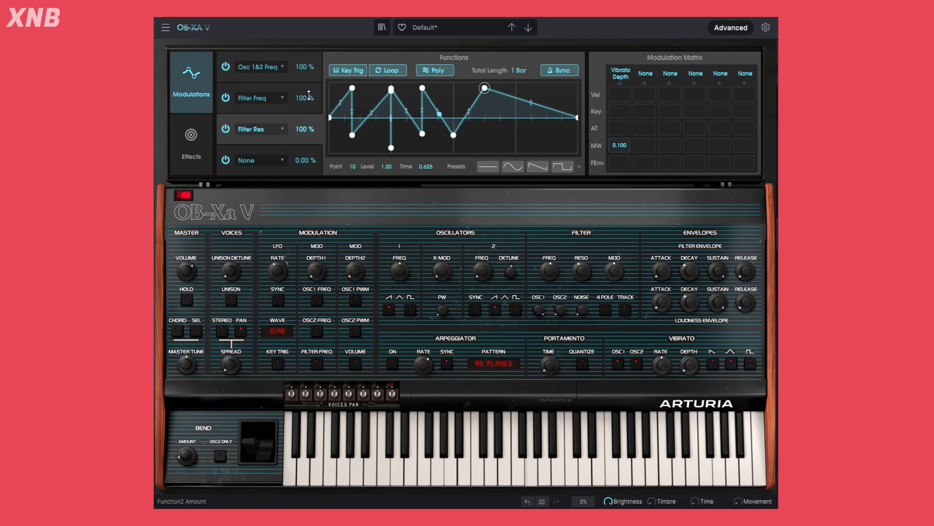
Step: Bend Function 1's rising and falling segments into a sharp spike at time 0.250 and set its total length to 1/16 Bar
click(292, 77)
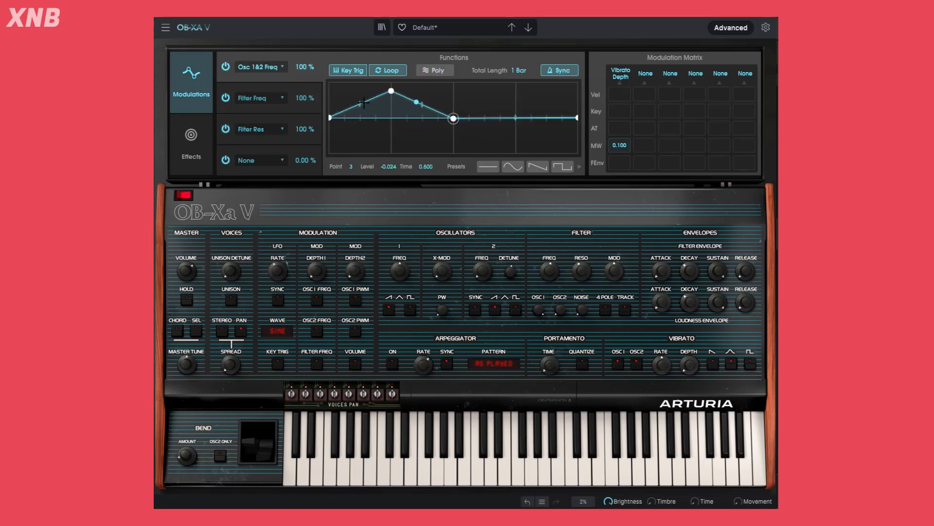
drag(360, 103, 434, 120)
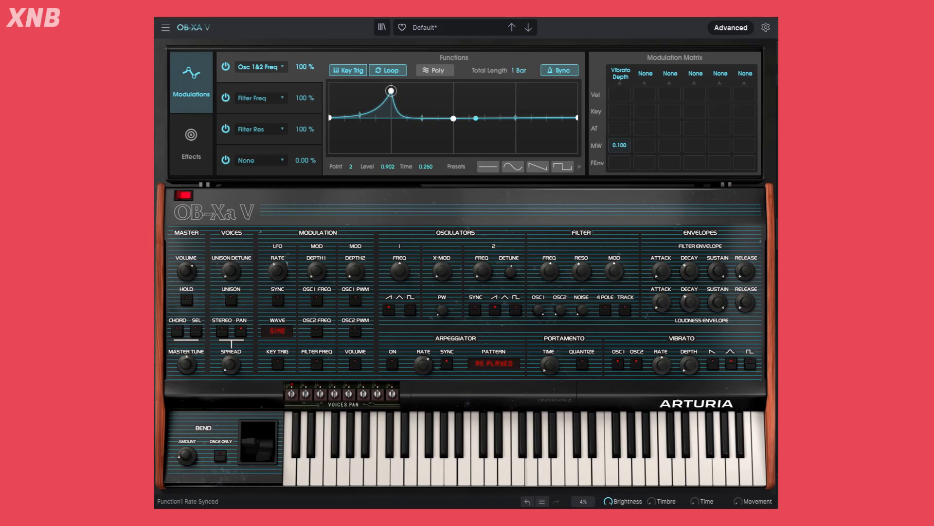
drag(522, 70, 522, 75)
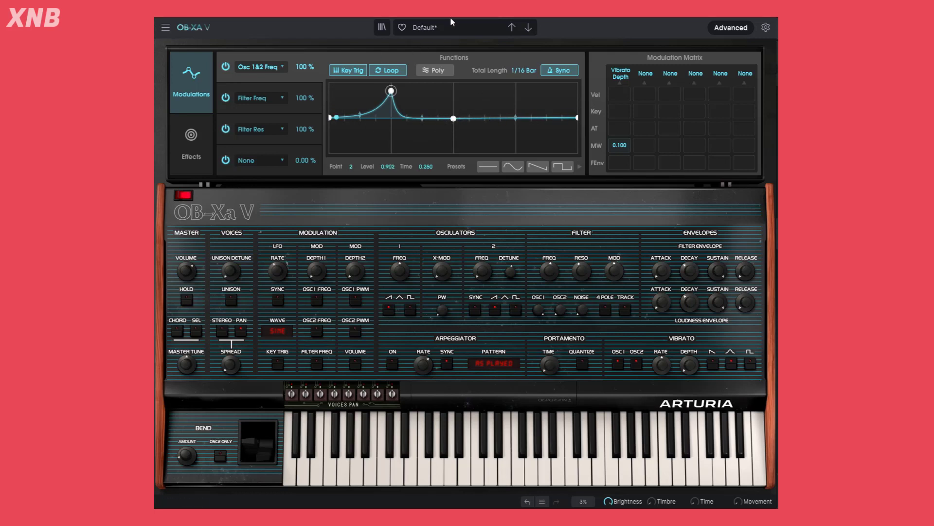
Step: Reload the Default preset from the Template type to clear all modulation settings
click(450, 30)
mouse_move(450, 154)
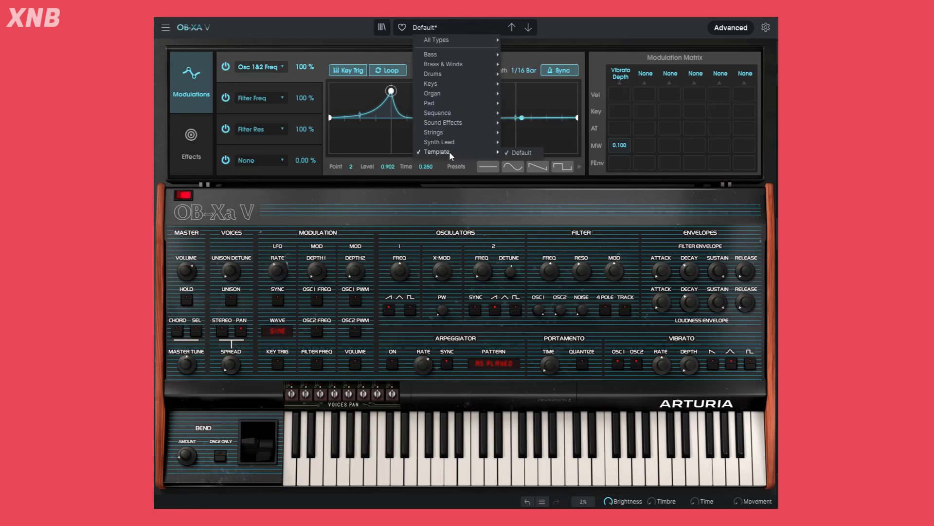
click(525, 153)
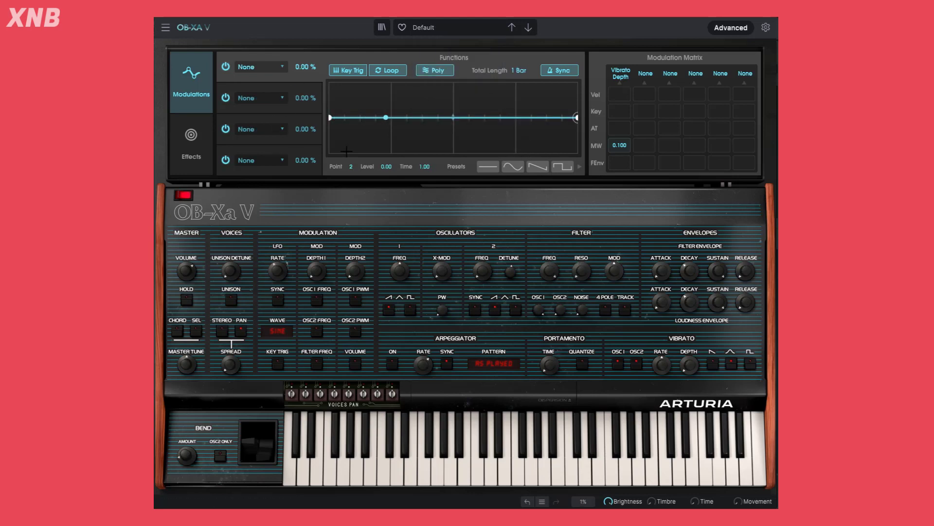
Step: Turn off Poly for Function 1 and draw a full-height peak a quarter in, falling to level -0.024 at time 0.500
click(435, 70)
drag(388, 118, 391, 88)
click(453, 113)
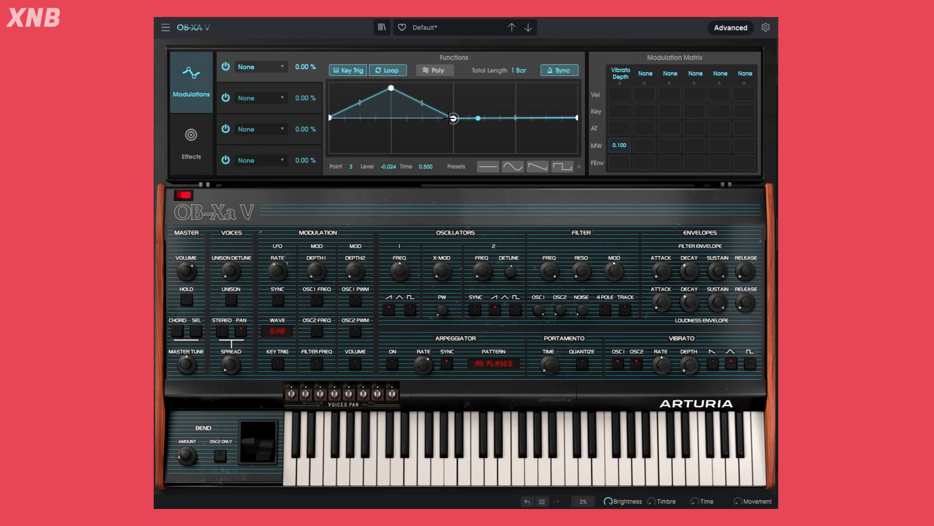
drag(453, 113, 453, 119)
Step: Toggle Key Trig and Loop for Function 1 to demonstrate both playback options, leaving Loop on and Key Trig off
click(349, 69)
click(349, 69)
click(398, 69)
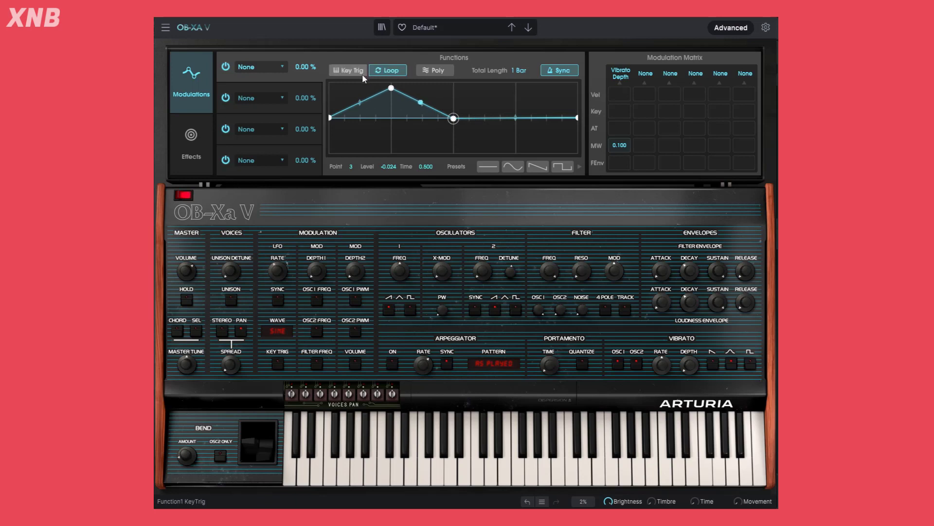
click(389, 74)
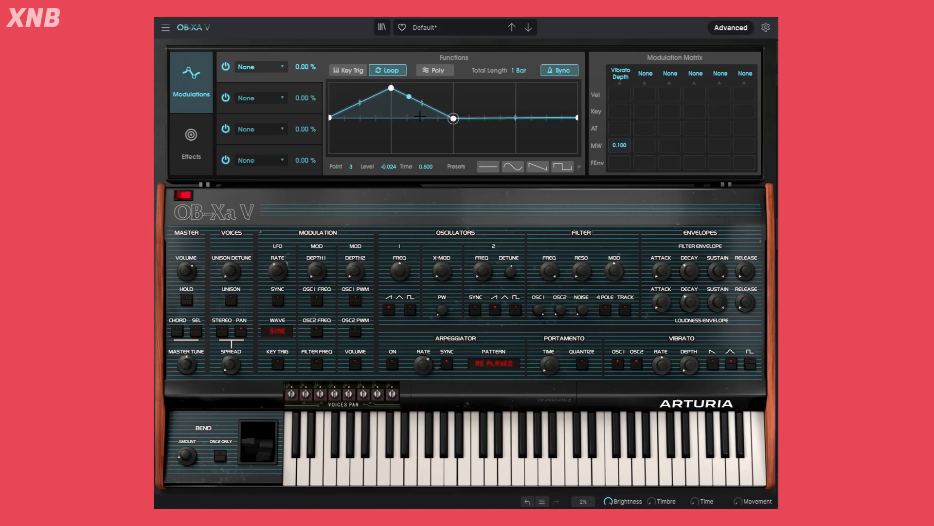
Step: Turn Key Trig and Poly back on for Function 1, keeping its triangular curve
click(391, 89)
click(453, 118)
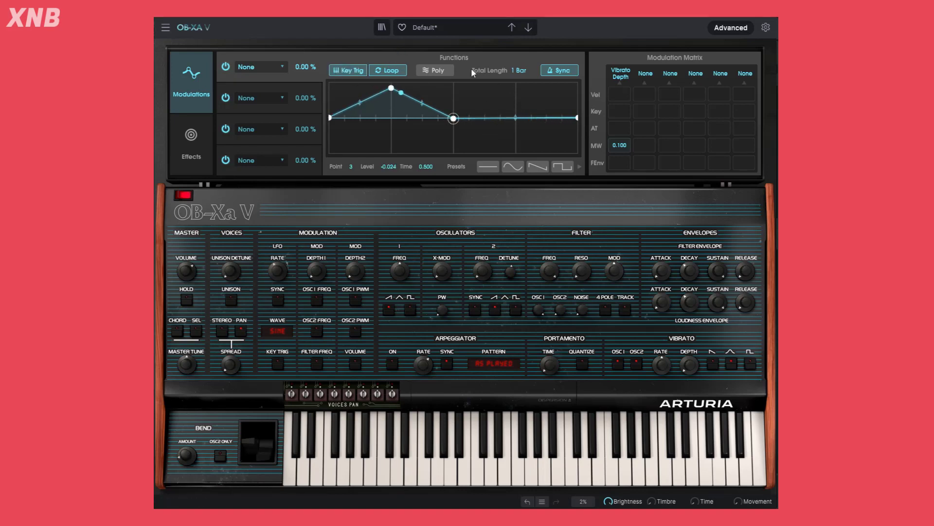
click(434, 70)
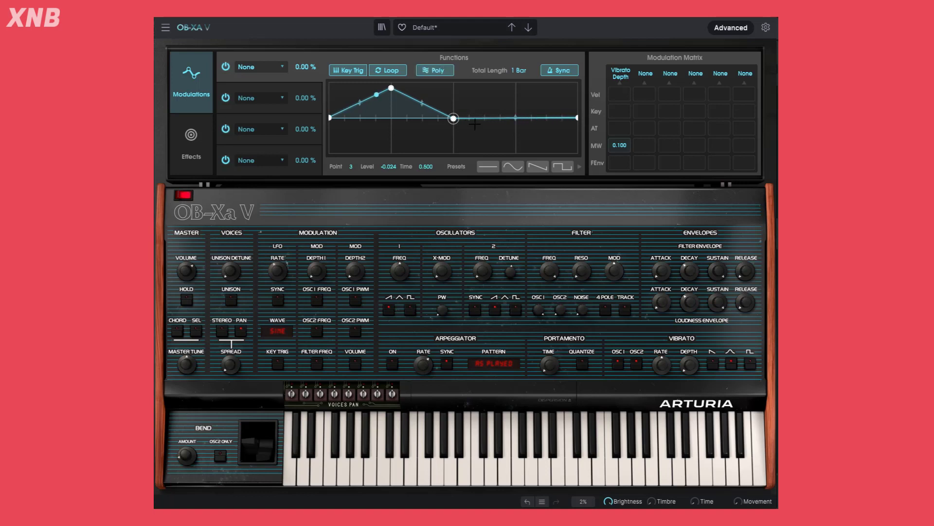
Step: Add Function 1 curve points at level 0.00, time 0.406 and level 0.984, time 0.656, and turn off Poly
click(331, 118)
double_click(432, 89)
drag(432, 89, 430, 118)
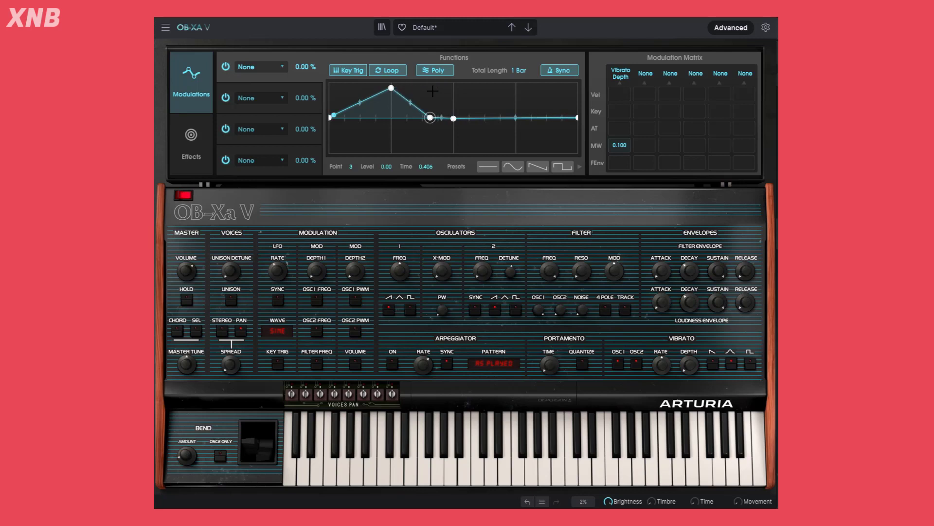
click(435, 70)
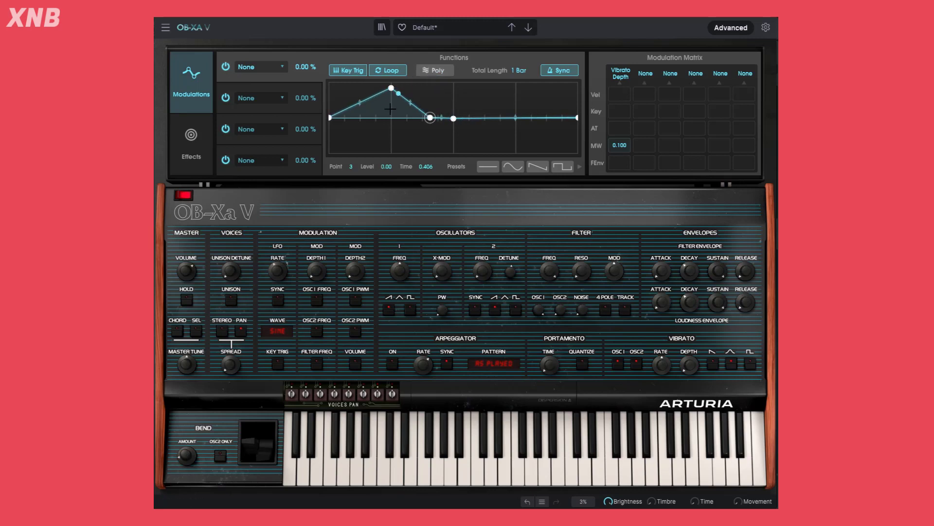
double_click(495, 115)
drag(495, 115, 493, 88)
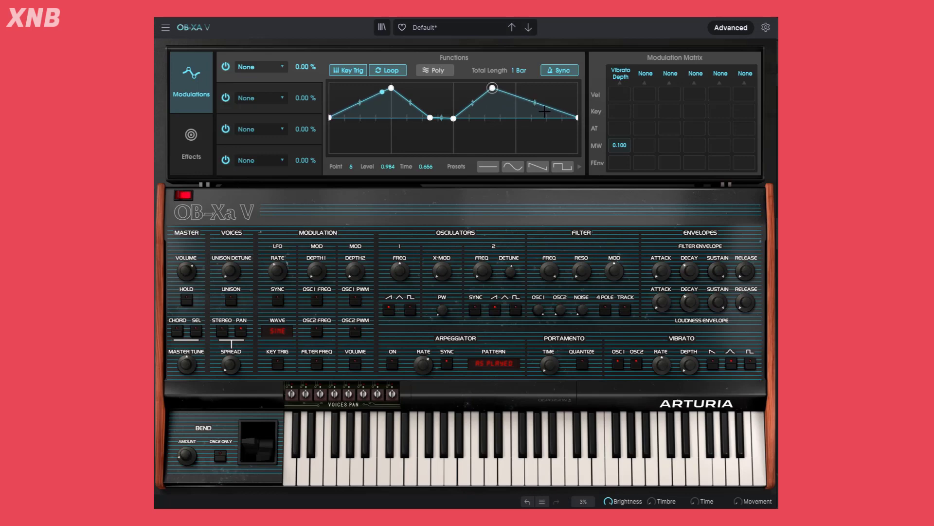
Step: Route Function 1 to Osc 1 & 2 Freq at 100% and toggle Poly to compare both modes, leaving it on
click(270, 68)
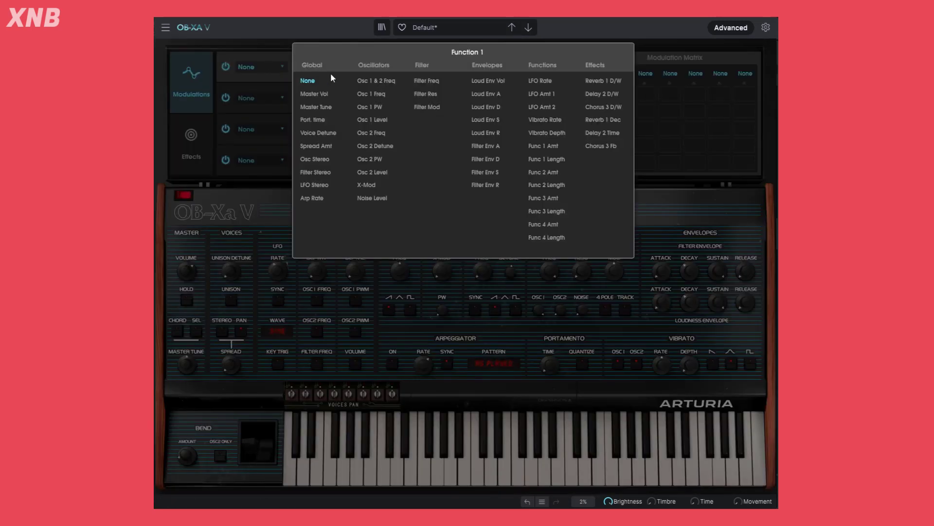
click(390, 82)
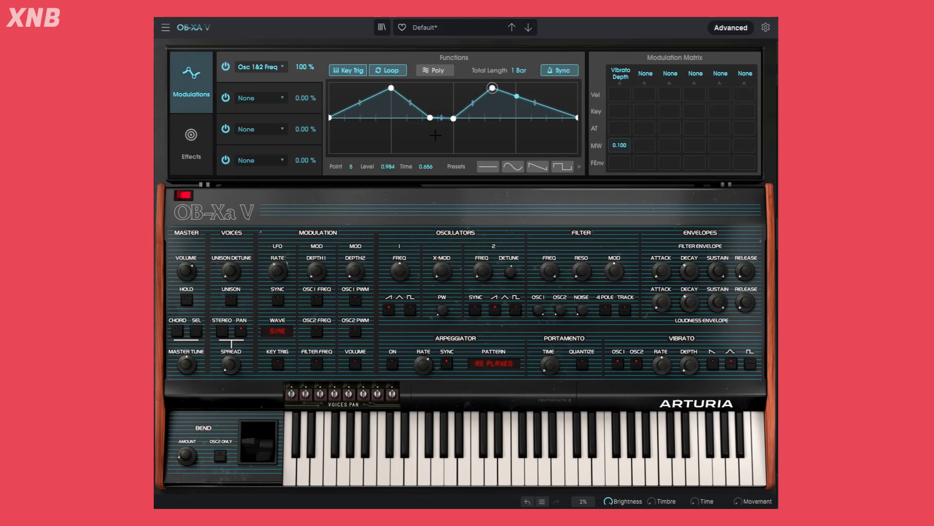
click(440, 119)
click(435, 70)
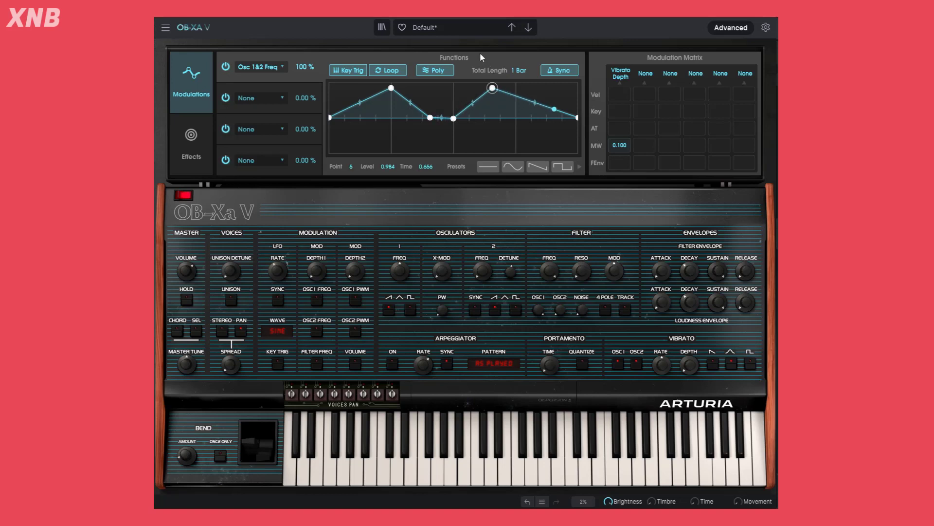
click(430, 118)
click(492, 88)
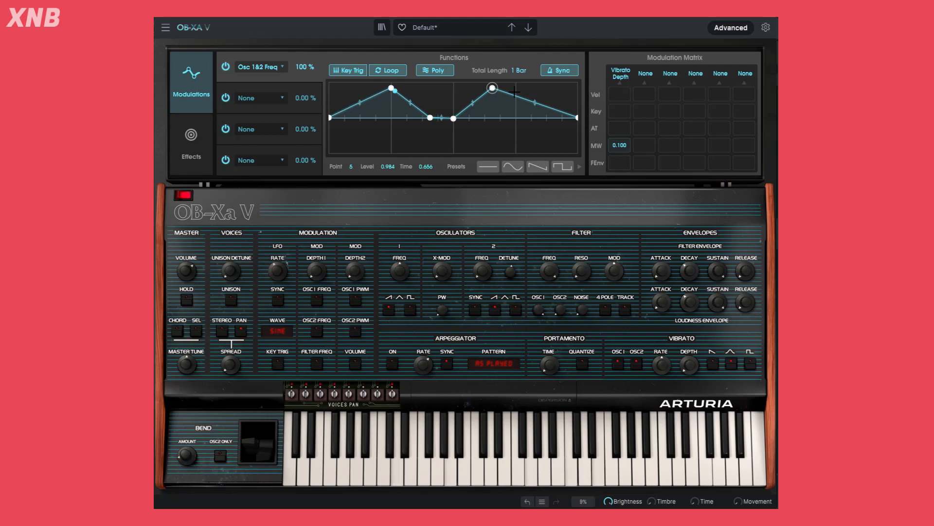
click(436, 73)
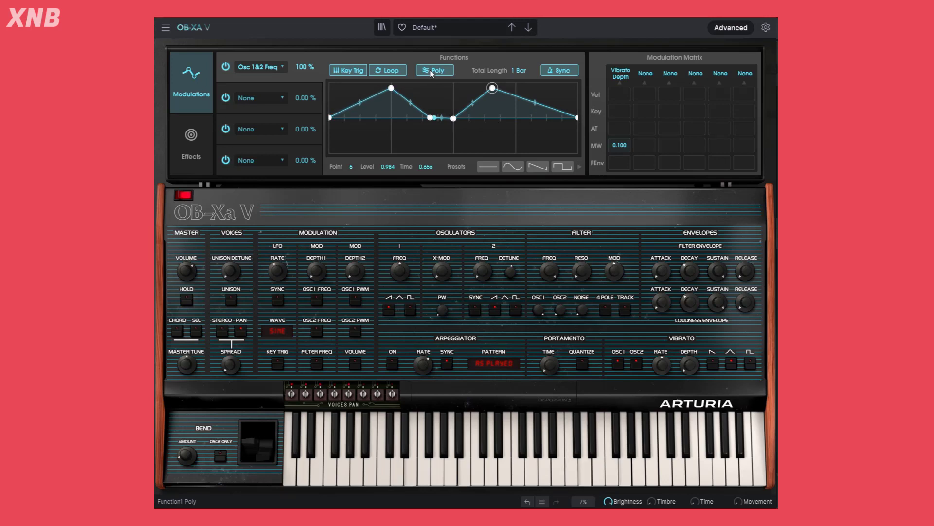
Step: Reload the Default preset and draw a Function 1 curve with a low peak, a dip at level -0.512 and a higher second peak
click(444, 28)
click(511, 153)
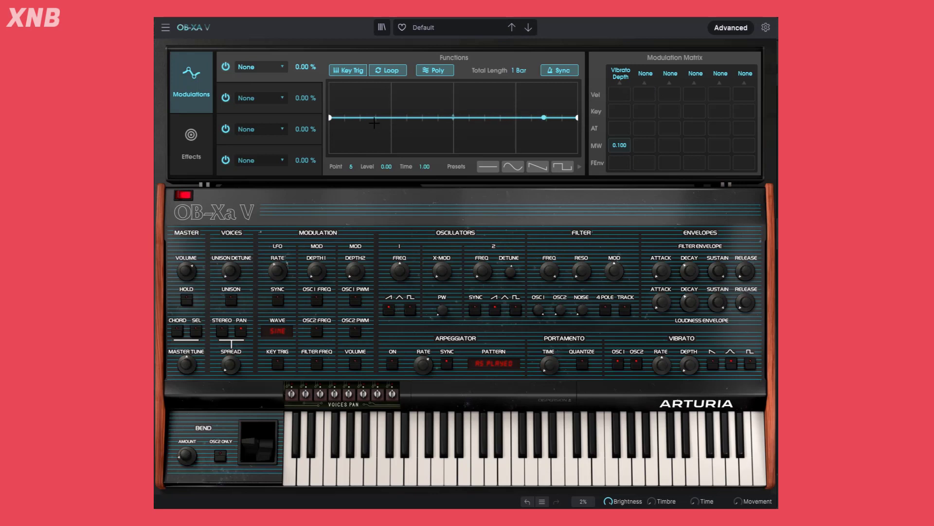
mouse_move(374, 118)
mouse_down()
mouse_move(384, 99)
mouse_move(444, 136)
mouse_move(461, 88)
mouse_up()
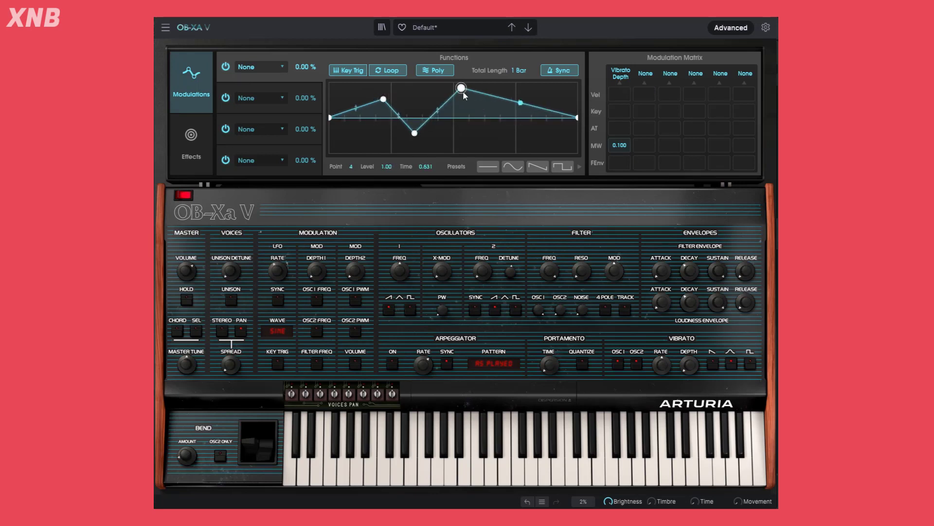
drag(352, 168, 352, 170)
drag(429, 168, 430, 167)
drag(461, 88, 465, 92)
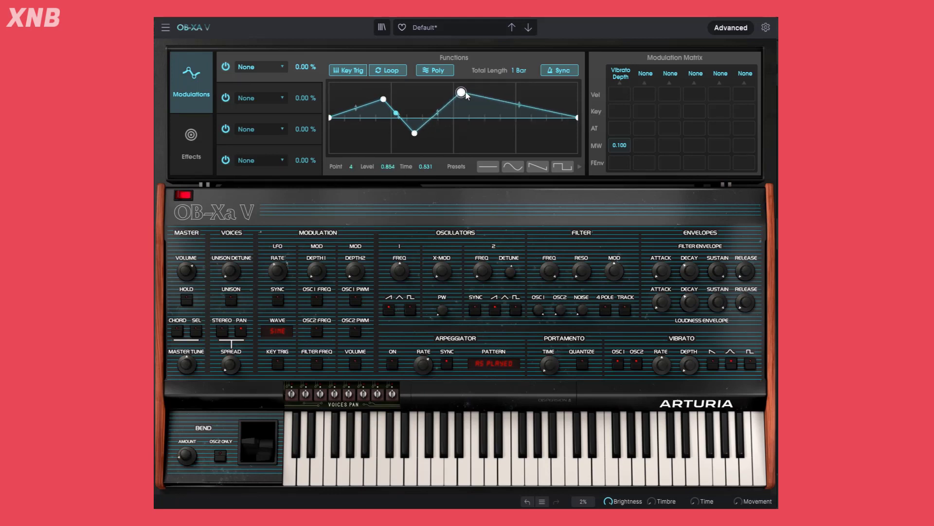
drag(461, 93, 484, 95)
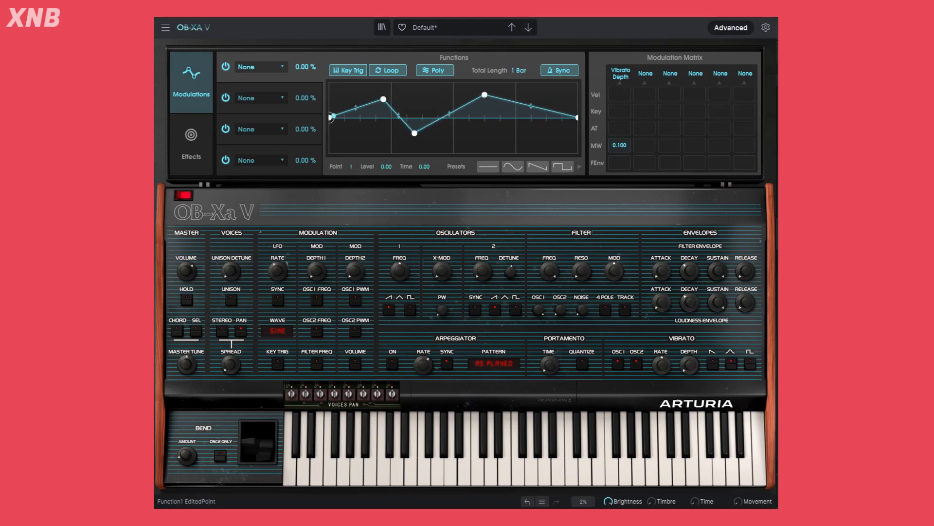
Step: Reload the Default preset from the Template type to clear the drawn Function 1 curve
click(426, 27)
mouse_move(438, 151)
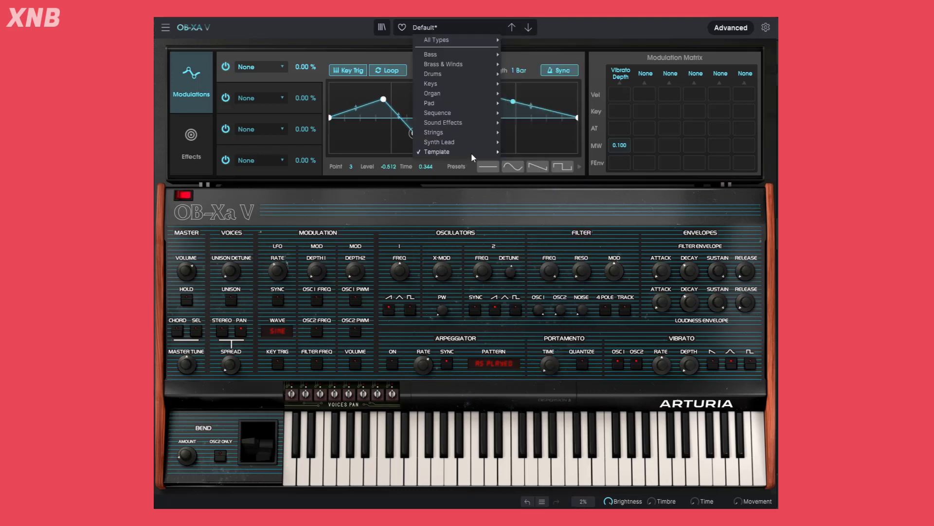
click(523, 152)
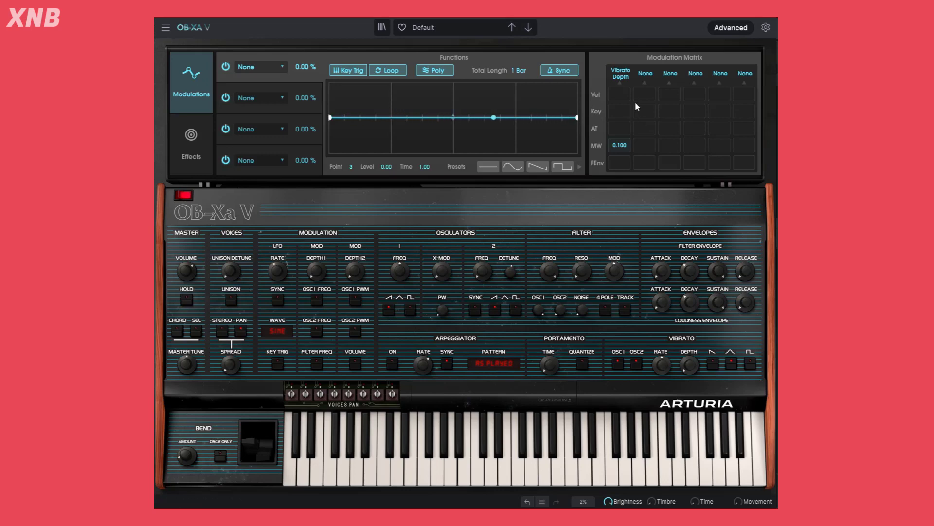
Step: Look over Function 1's modulation destinations, and hide and reshow the advanced section
click(266, 66)
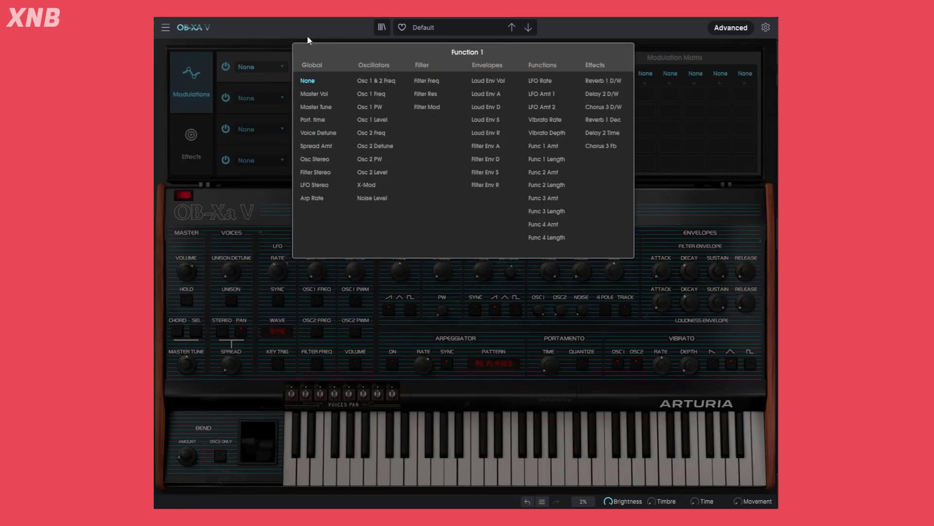
click(264, 71)
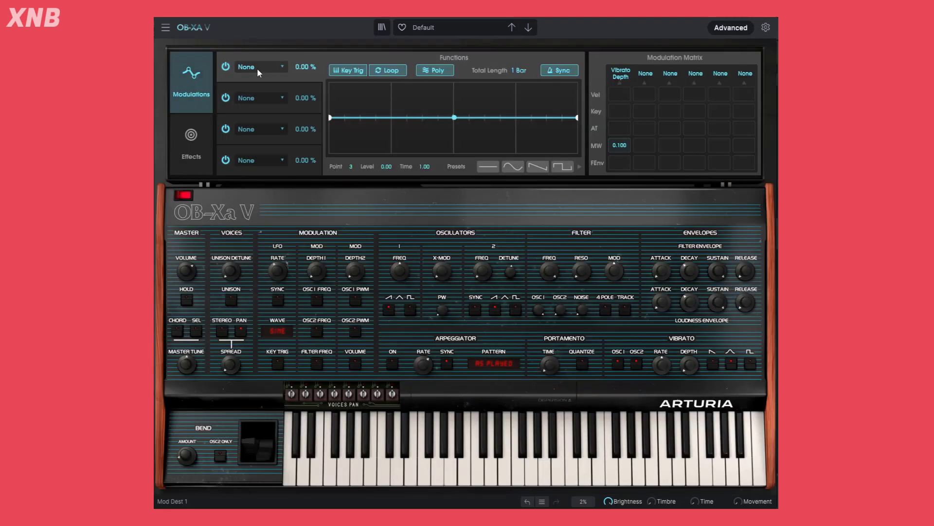
click(257, 68)
click(725, 29)
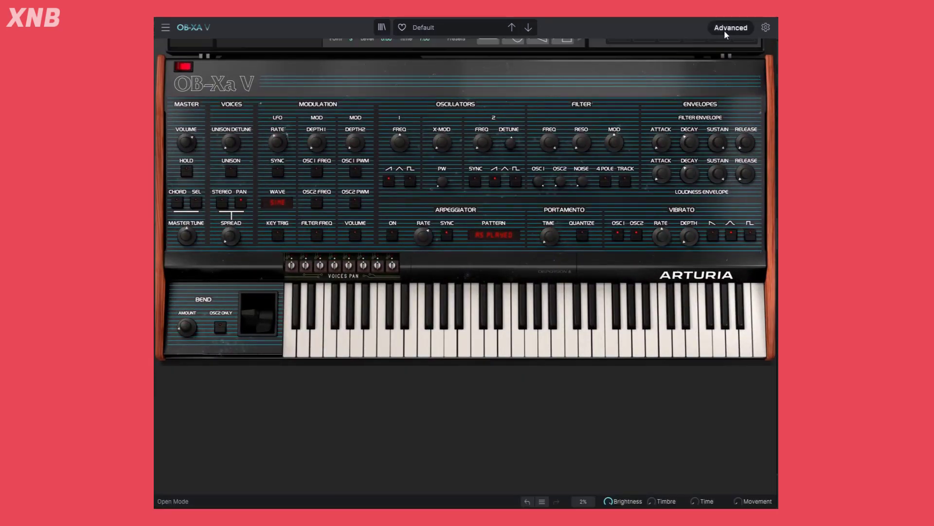
click(725, 28)
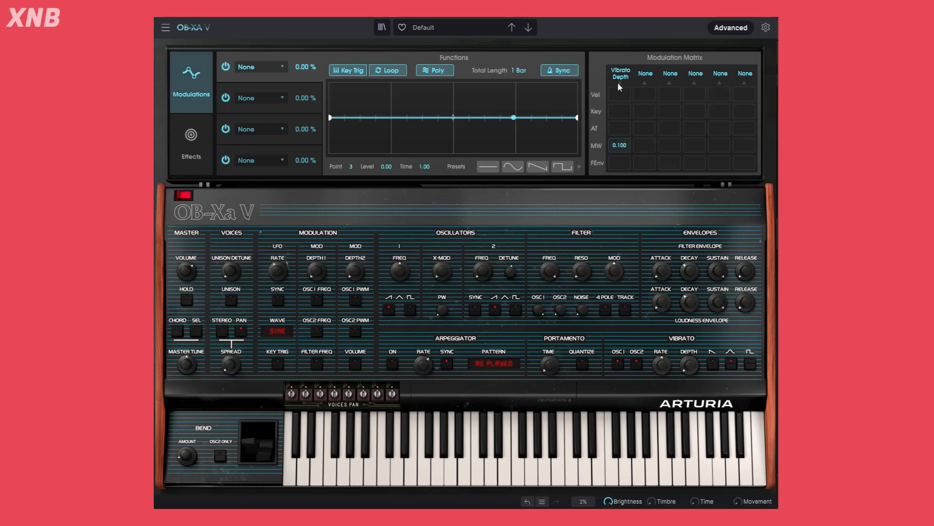
Step: Turn off vibrato for both Osc 1 and Osc 2
click(636, 363)
click(617, 363)
Step: Compare the destination list of the first Modulation Matrix column with Function 1's destination list
click(622, 74)
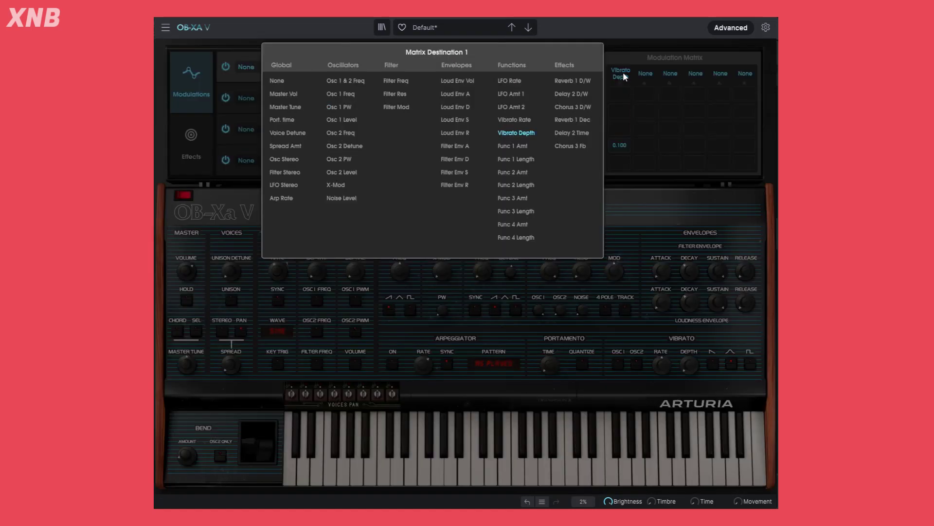
click(623, 72)
click(254, 68)
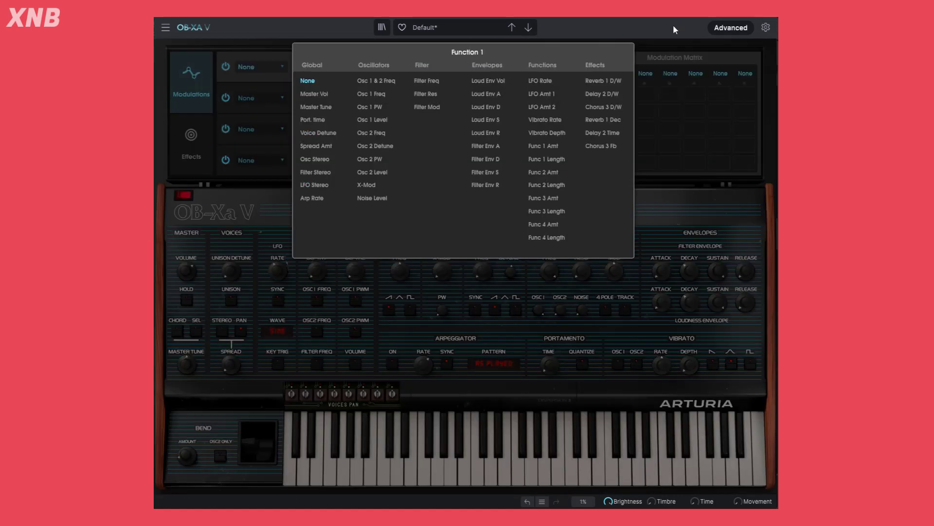
click(647, 58)
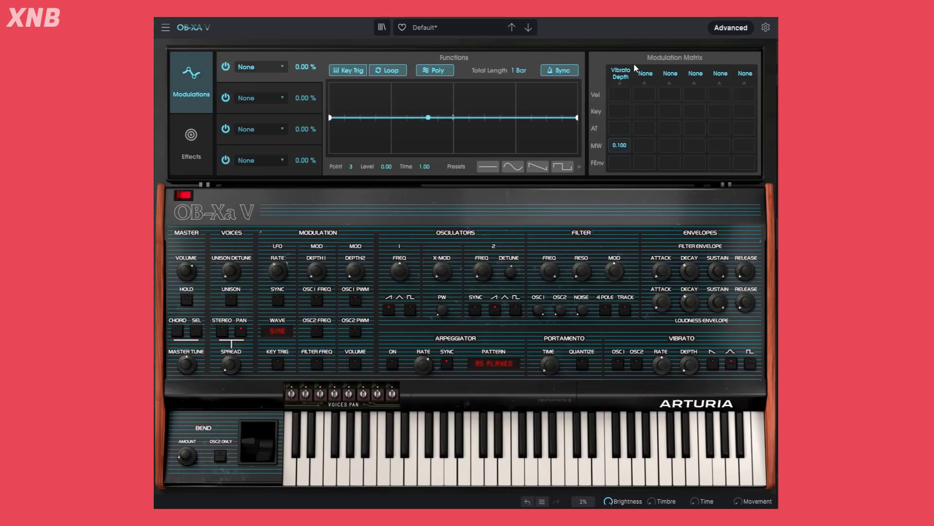
click(622, 74)
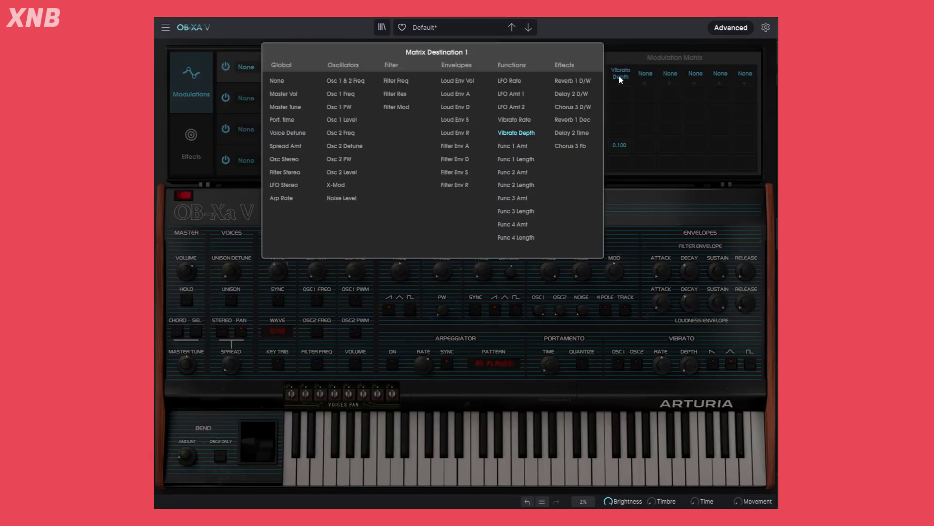
click(623, 52)
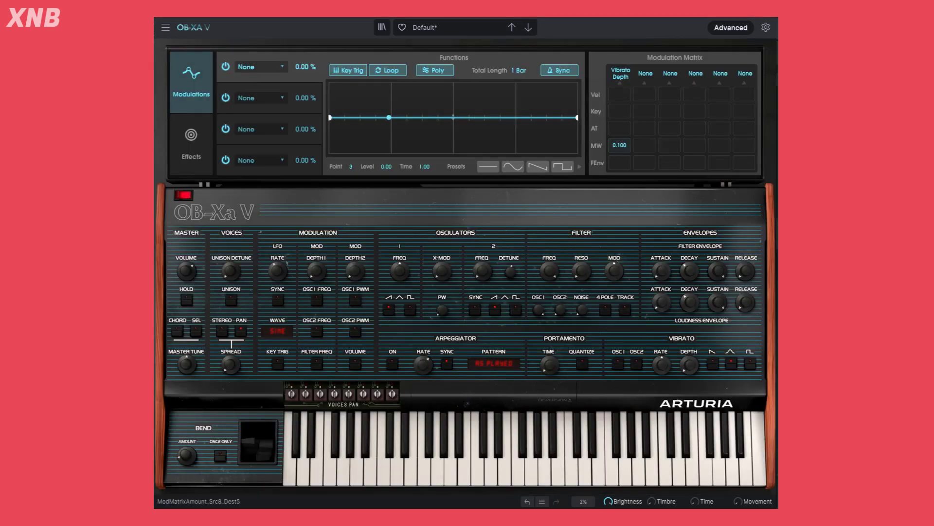
Step: Set the mod wheel amount in the first matrix column to 1.00 and change that column's destination to Filter Freq
mouse_move(619, 144)
mouse_down()
mouse_move(619, 166)
mouse_move(619, 132)
mouse_up()
click(621, 77)
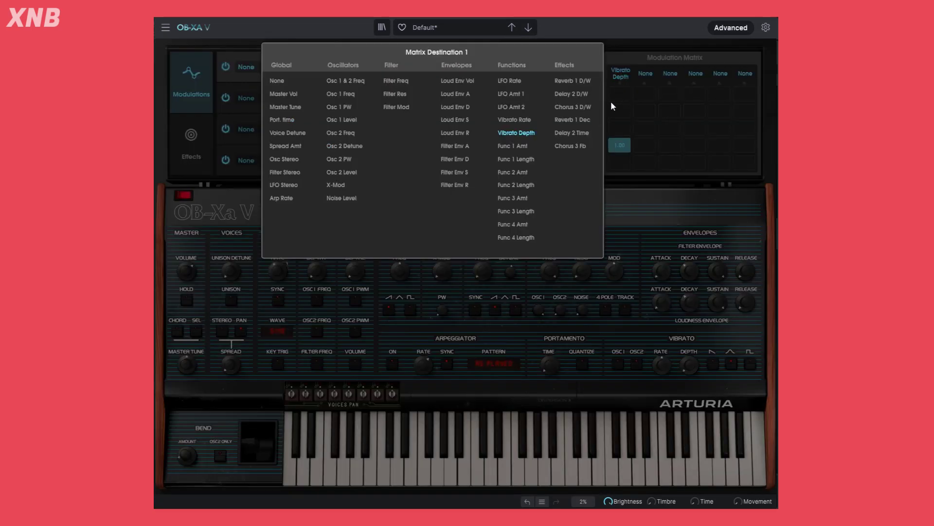
click(402, 81)
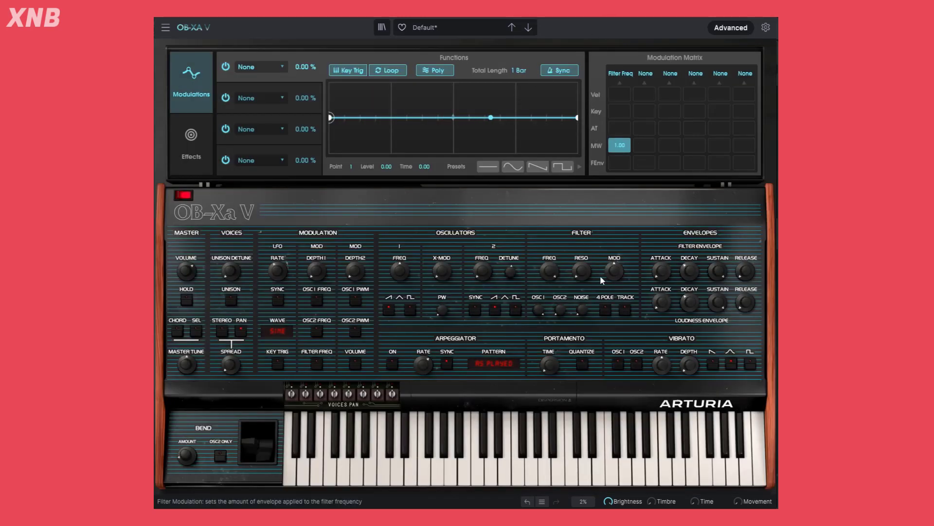
Step: Lower the filter frequency to 43.4 Hz and move the modulation wheel to demonstrate the filter sweep
mouse_move(550, 271)
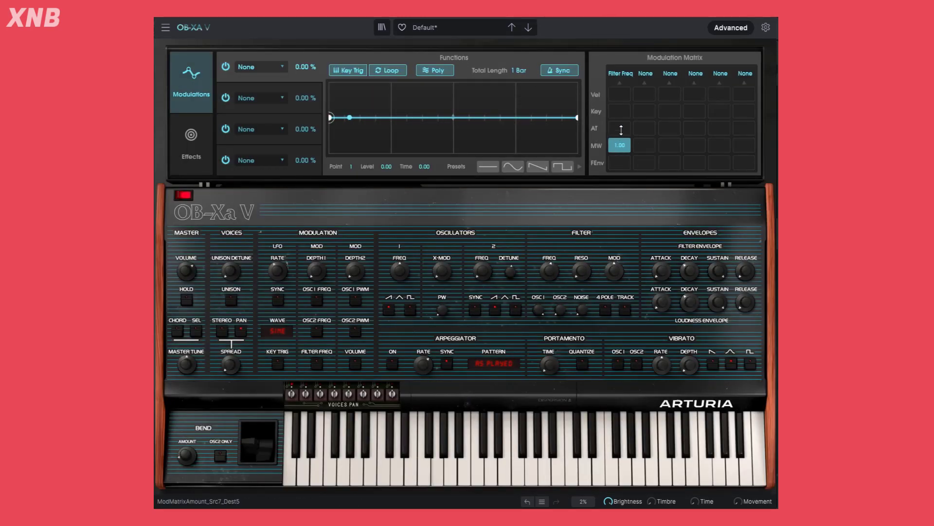
mouse_move(265, 455)
mouse_down()
mouse_move(265, 436)
mouse_move(264, 455)
mouse_move(264, 445)
mouse_up()
drag(545, 276, 545, 292)
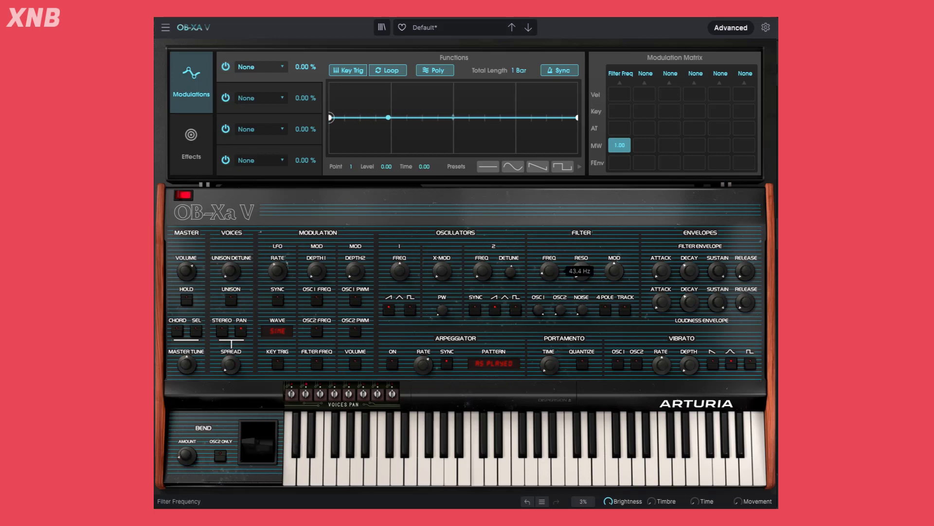
mouse_move(264, 453)
mouse_down()
mouse_move(264, 423)
mouse_move(264, 457)
mouse_move(264, 438)
mouse_up()
Step: For the Filter Freq destination, replace the mod wheel source with velocity at 1.00, and velocity with the filter envelope at 1.00
click(620, 94)
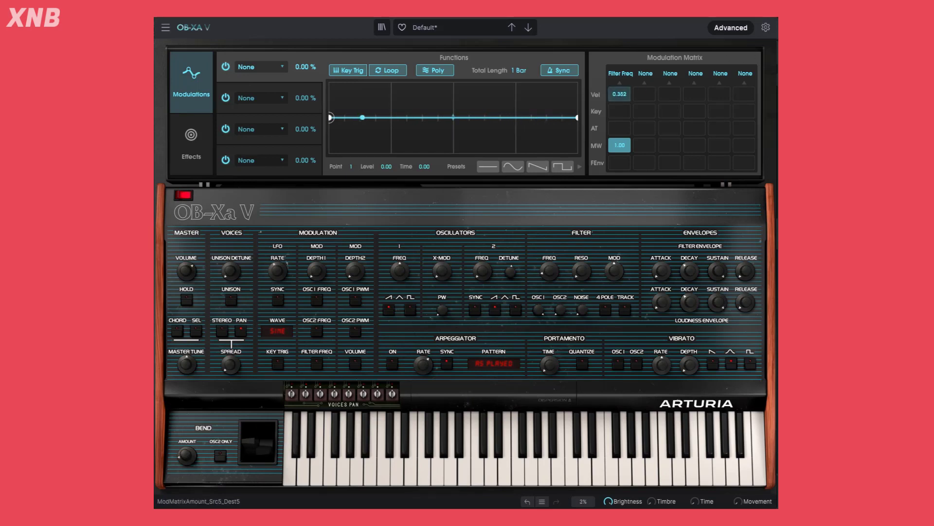
double_click(620, 145)
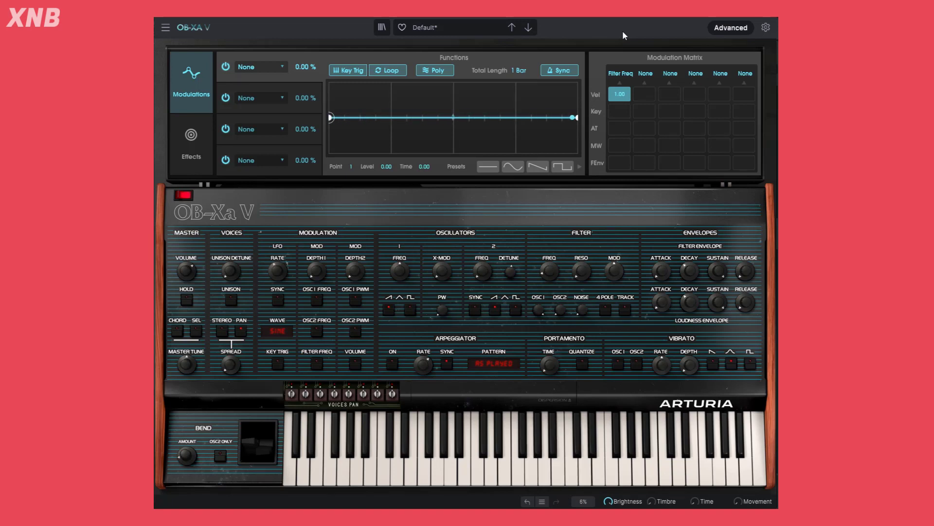
drag(627, 164, 634, 138)
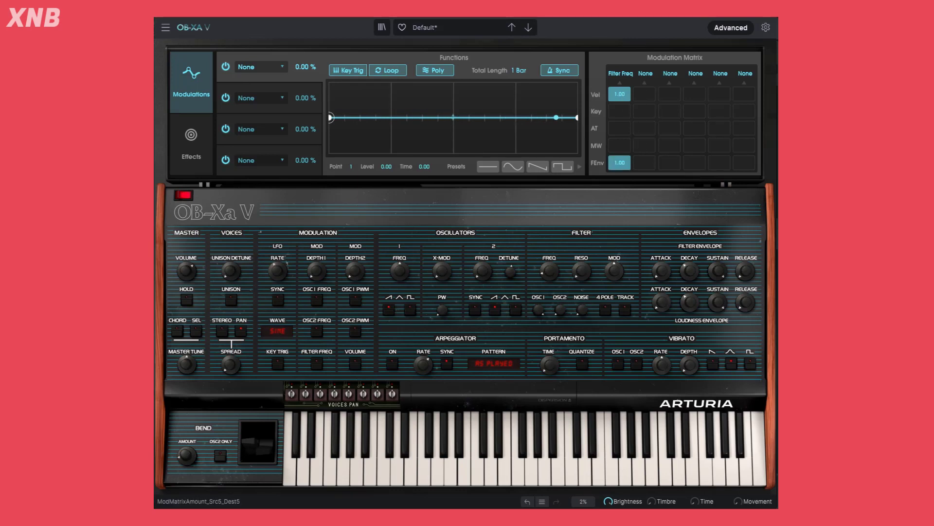
double_click(622, 97)
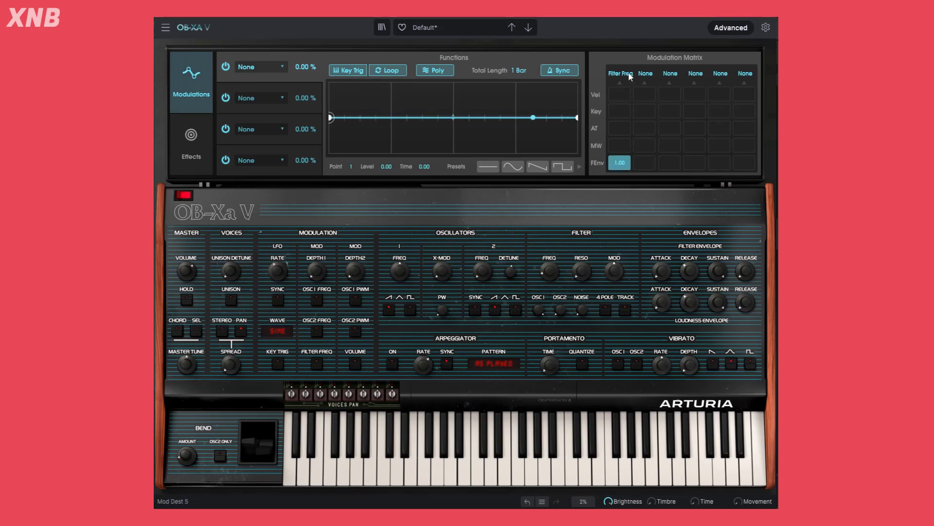
Step: Change the first matrix destination to Osc 1 & 2 Freq and adjust the filter envelope's attack
click(622, 76)
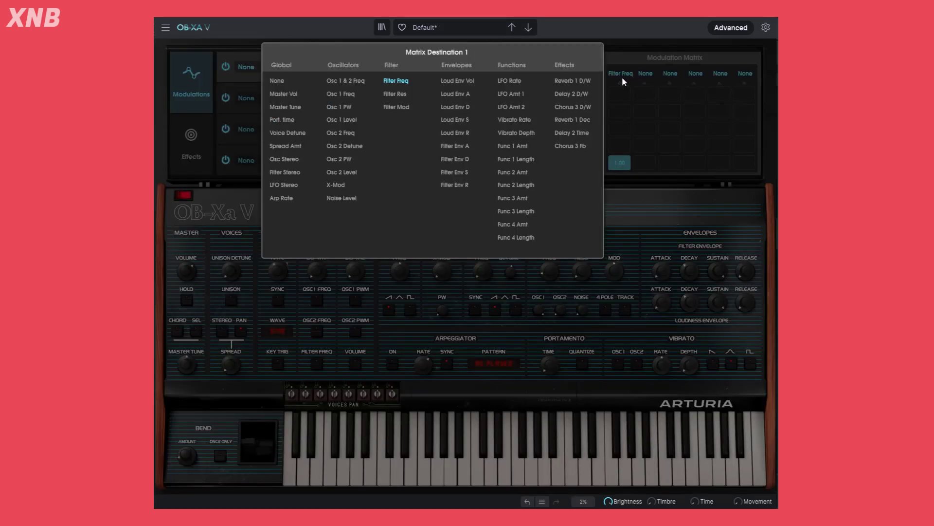
click(344, 82)
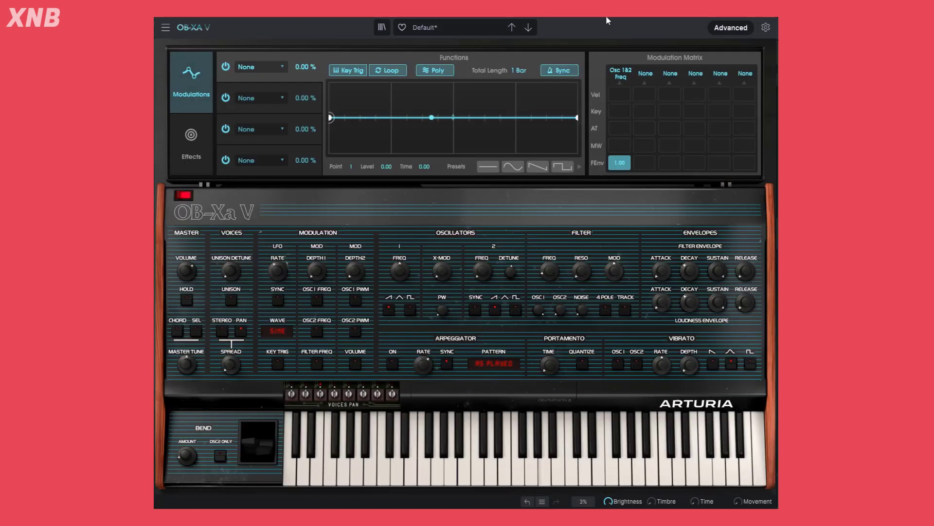
drag(666, 278, 666, 276)
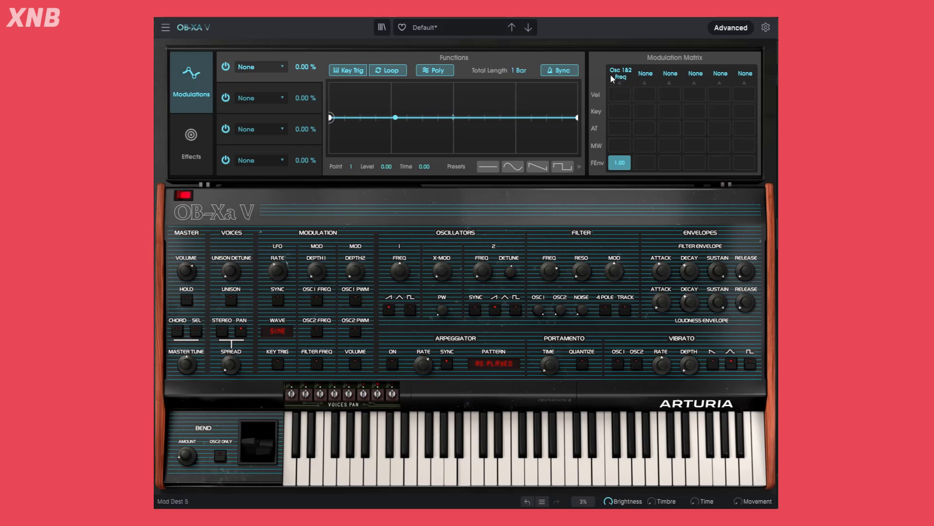
mouse_move(724, 271)
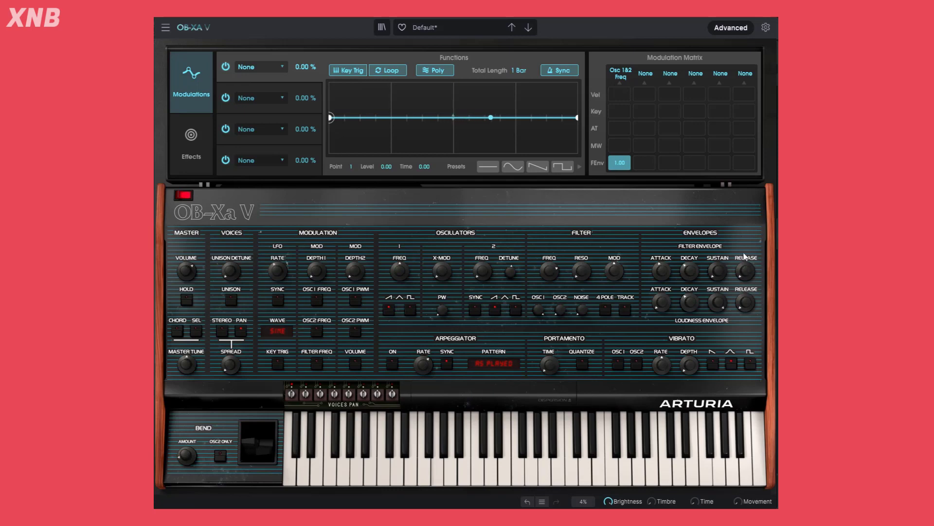
Step: Add Filter Freq as the second matrix destination, route the mod wheel to it at 1.00, and move the modulation wheel to demonstrate it
click(643, 74)
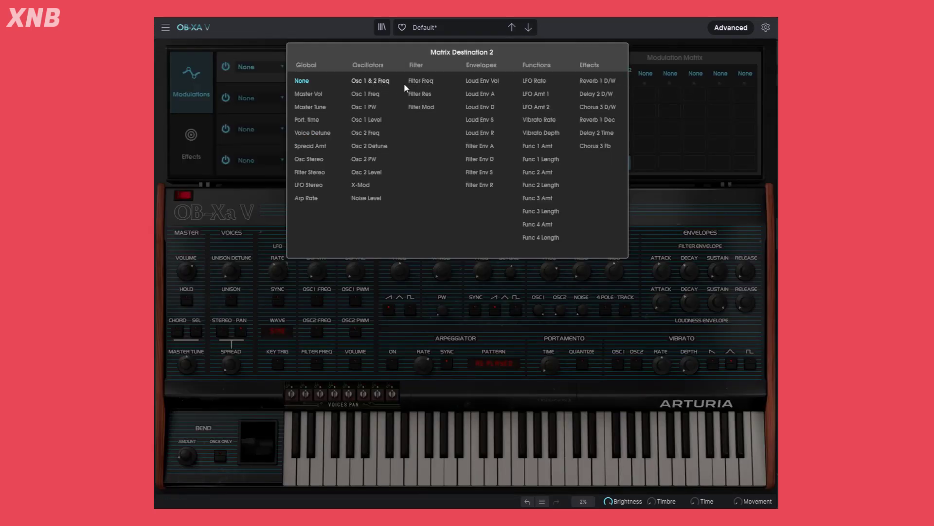
click(420, 81)
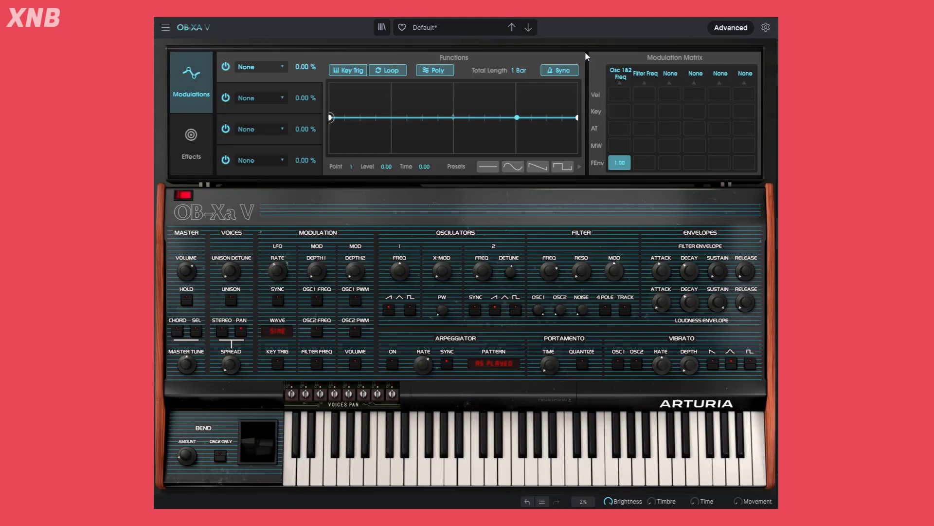
click(644, 145)
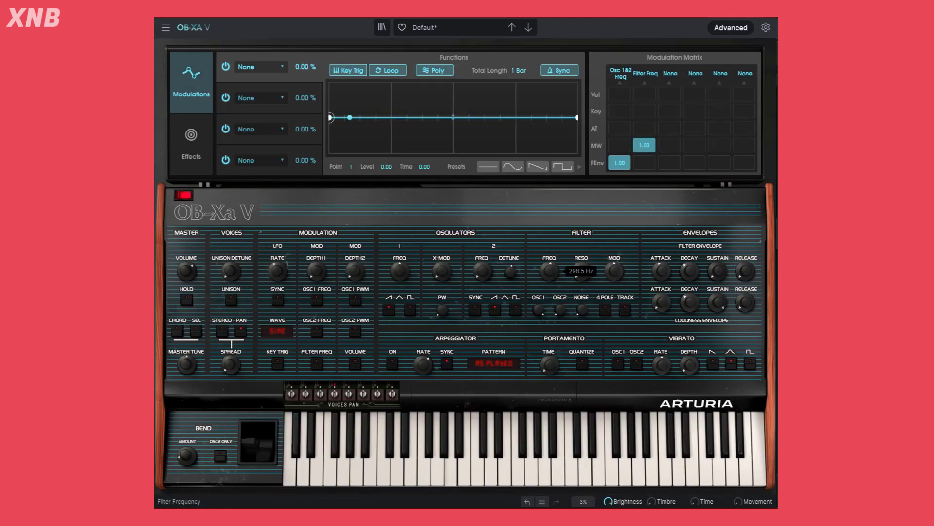
mouse_move(256, 440)
mouse_down()
mouse_move(256, 424)
mouse_move(256, 440)
mouse_up()
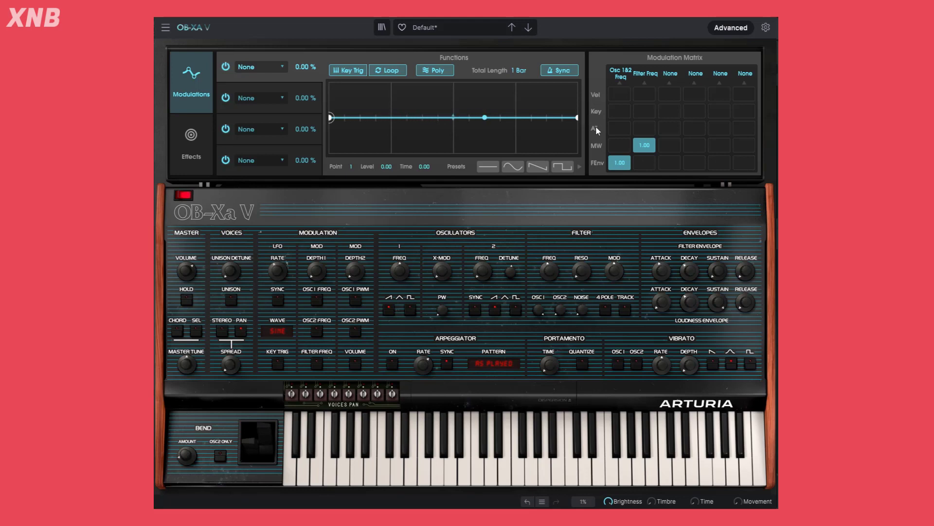
Step: Clear the mod wheel and filter envelope amounts in the matrix and reload the Default template preset
double_click(644, 145)
double_click(624, 165)
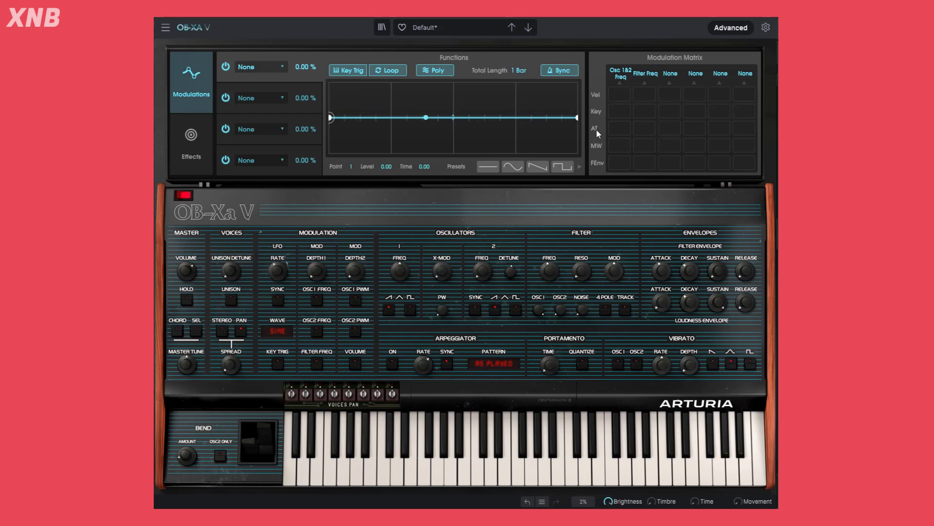
click(576, 118)
click(463, 27)
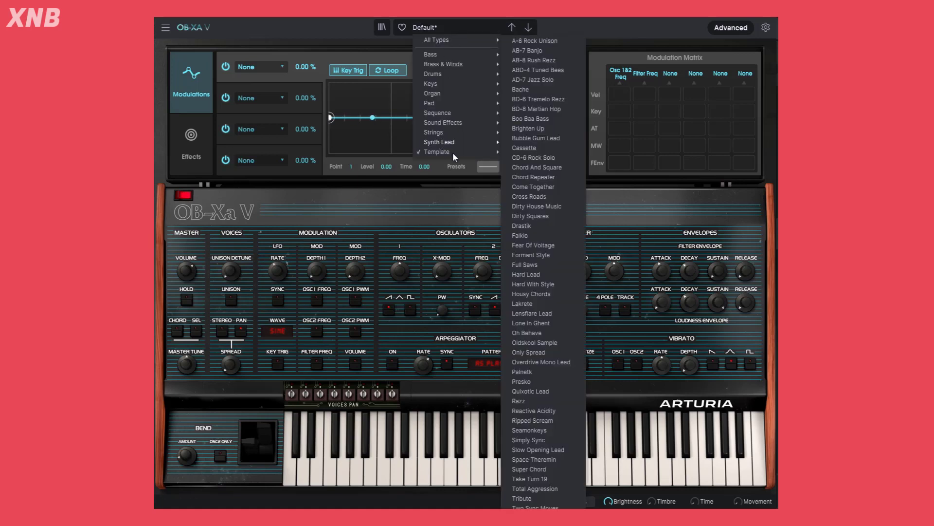
mouse_move(475, 153)
click(524, 153)
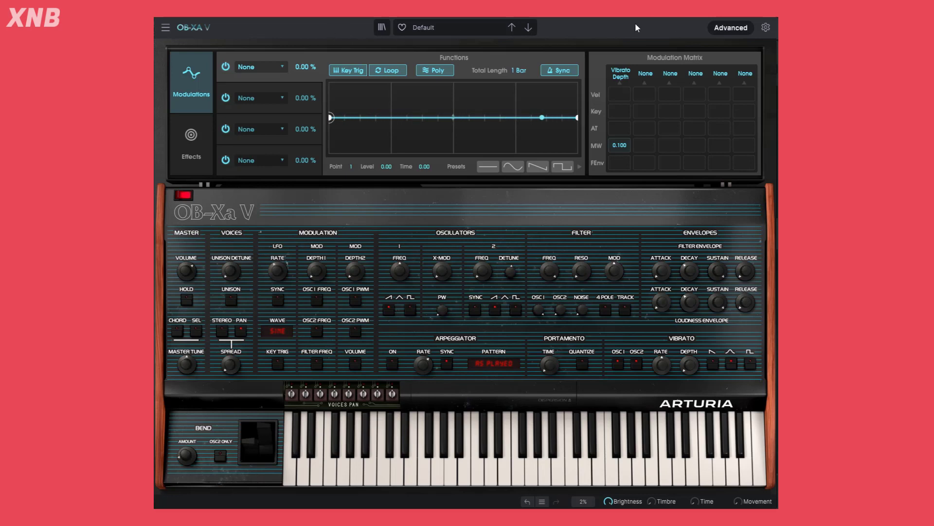
Step: Show the effects section and look through the effect types available for Effect 1
click(188, 155)
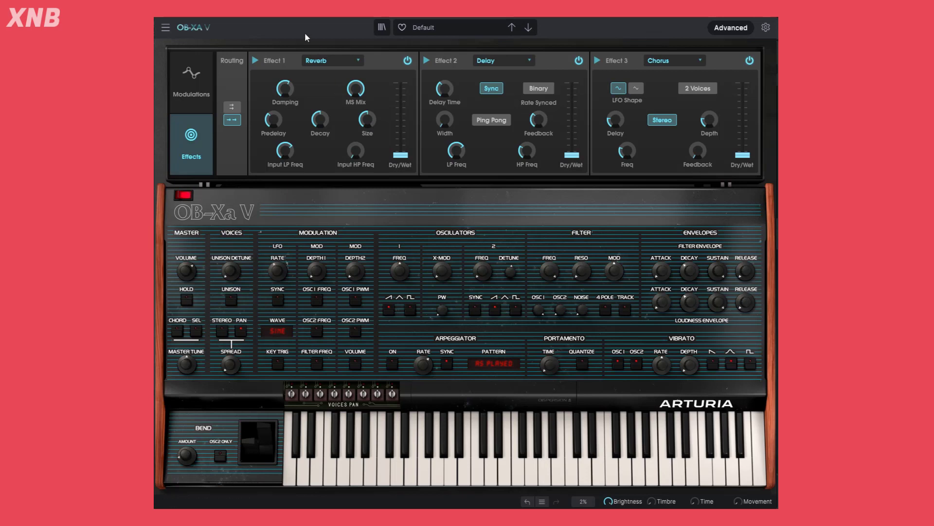
click(344, 58)
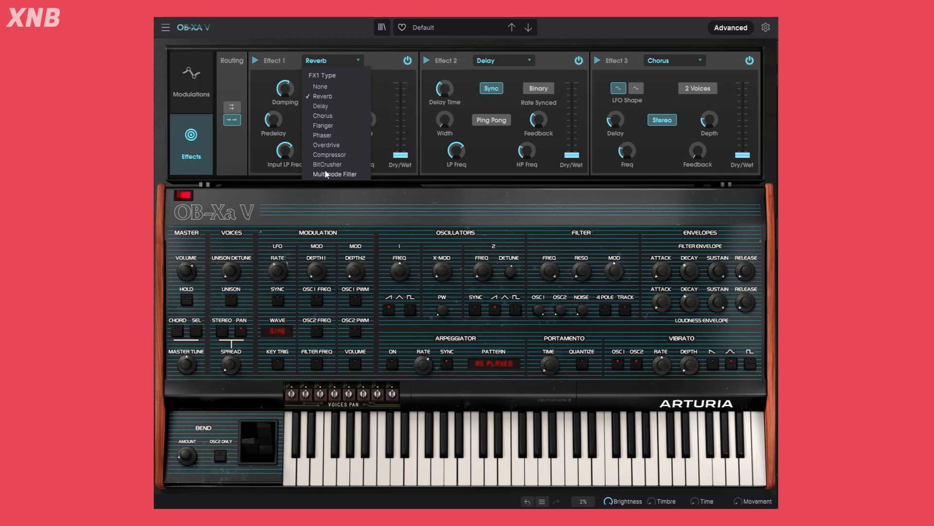
click(331, 96)
click(330, 61)
click(329, 43)
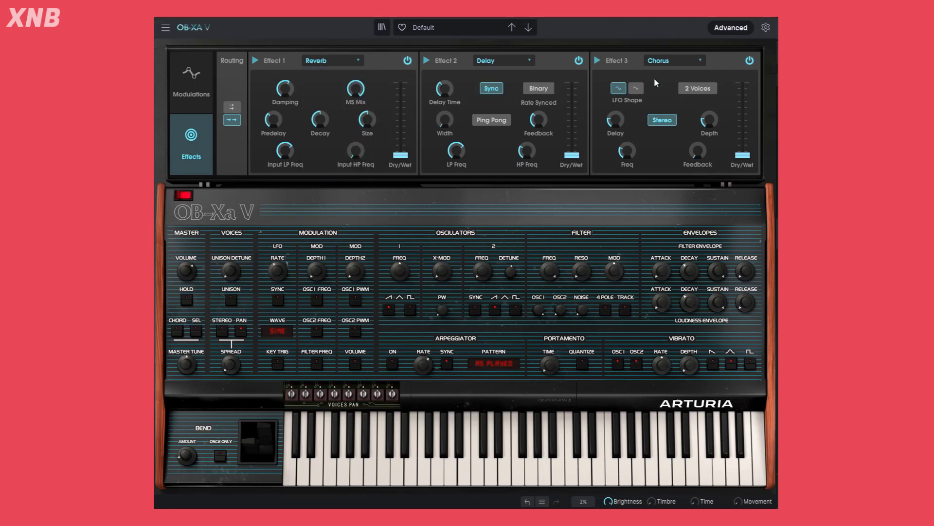
click(358, 58)
click(629, 22)
Step: Bypass Effect 1 and set the three slots to Chorus, Reverb and Overdrive in that order
click(408, 60)
click(331, 60)
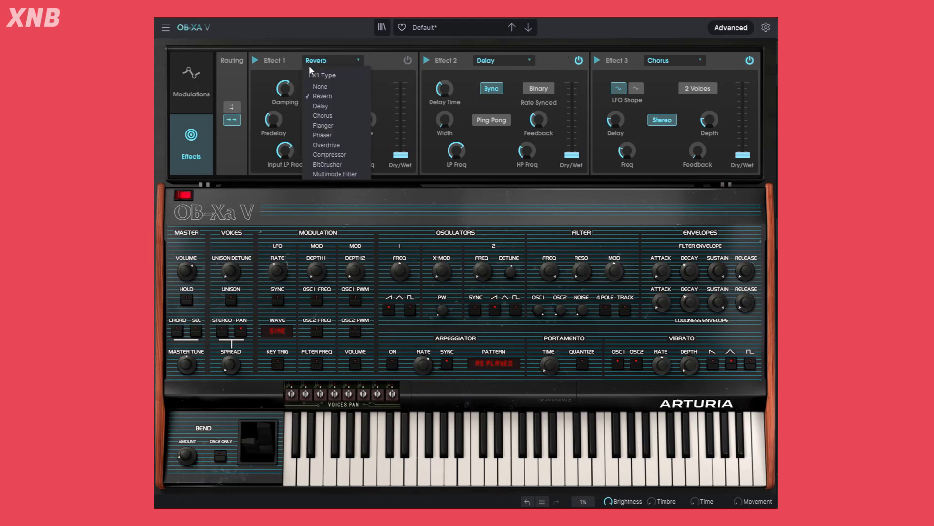
click(320, 116)
click(506, 60)
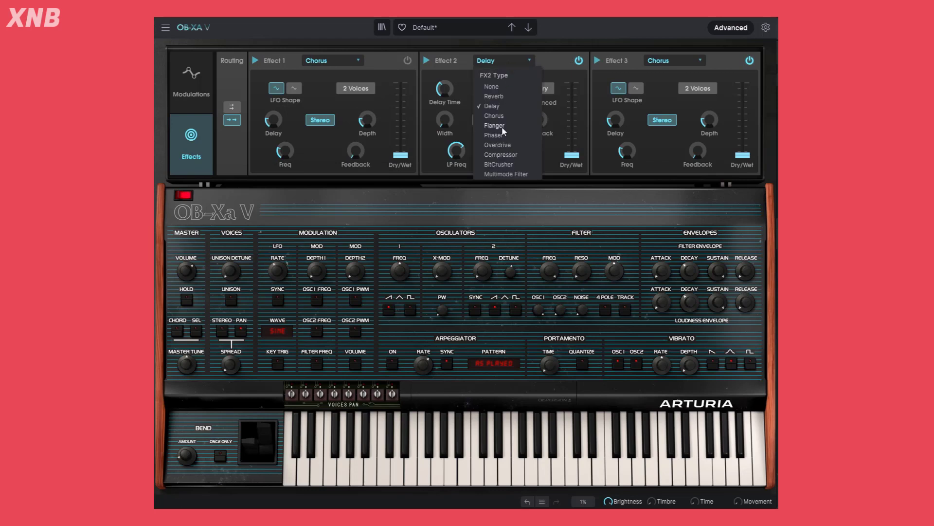
click(500, 95)
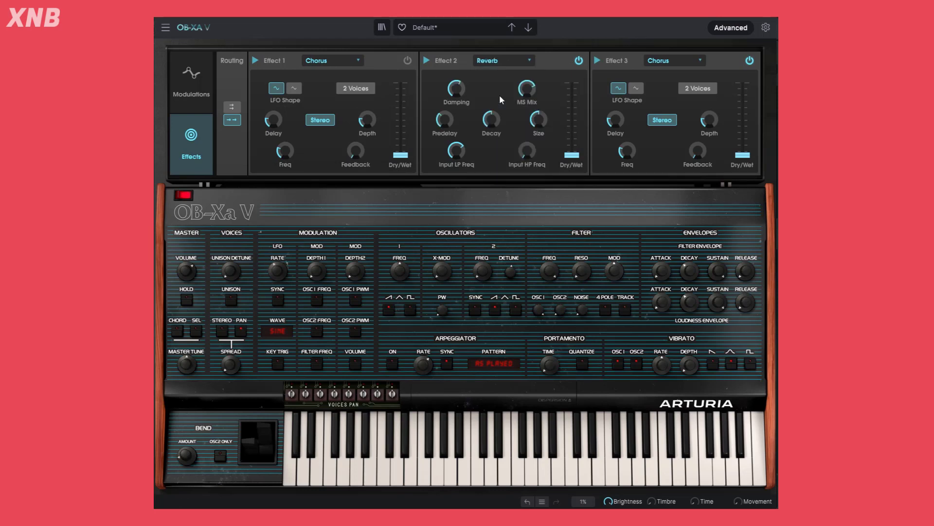
click(658, 61)
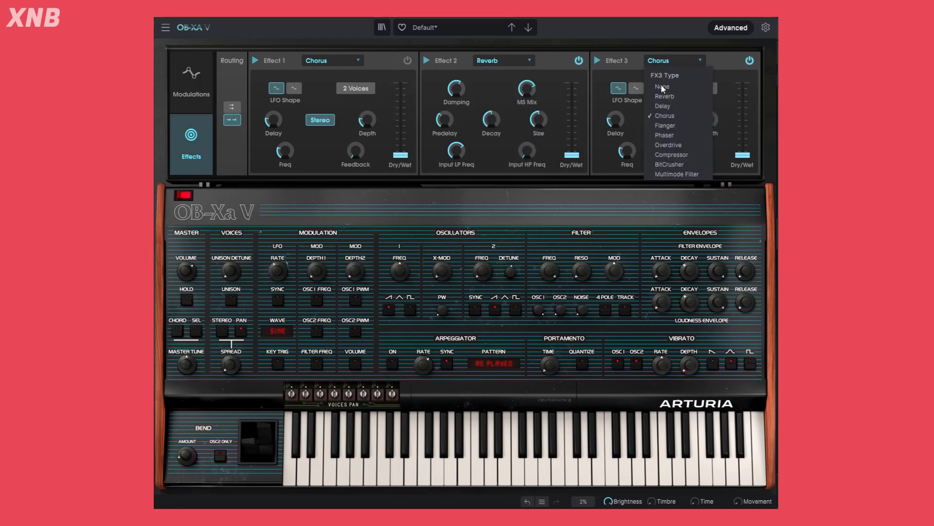
click(671, 146)
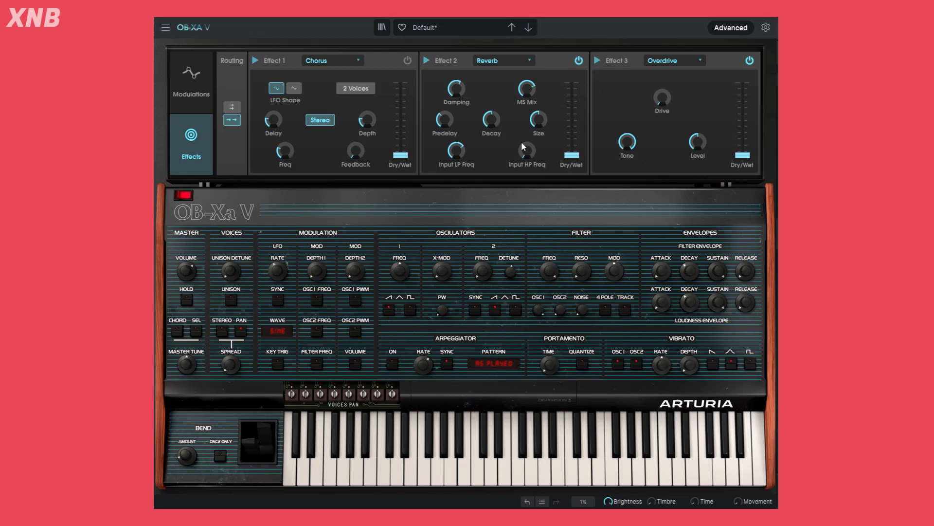
Step: Change Effect 2 to Overdrive and Effect 3 to Chorus
click(496, 62)
click(497, 145)
click(663, 61)
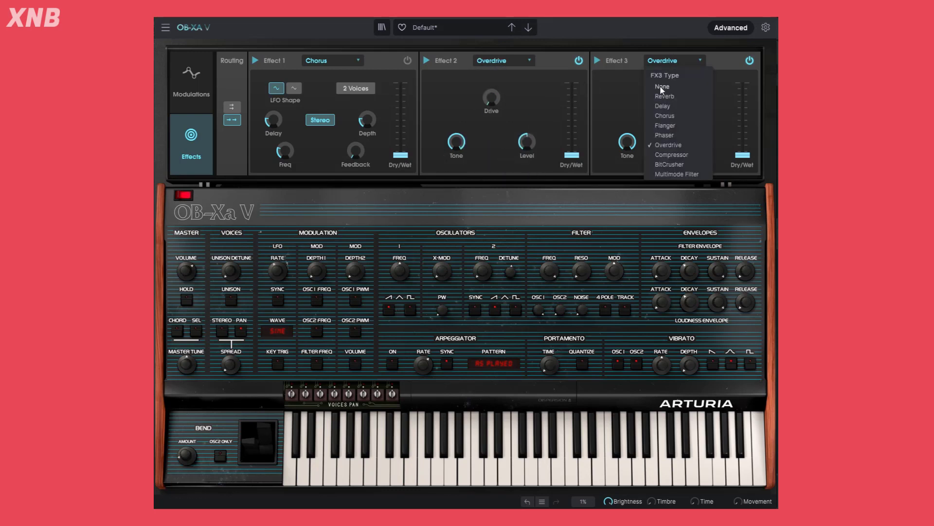
click(665, 116)
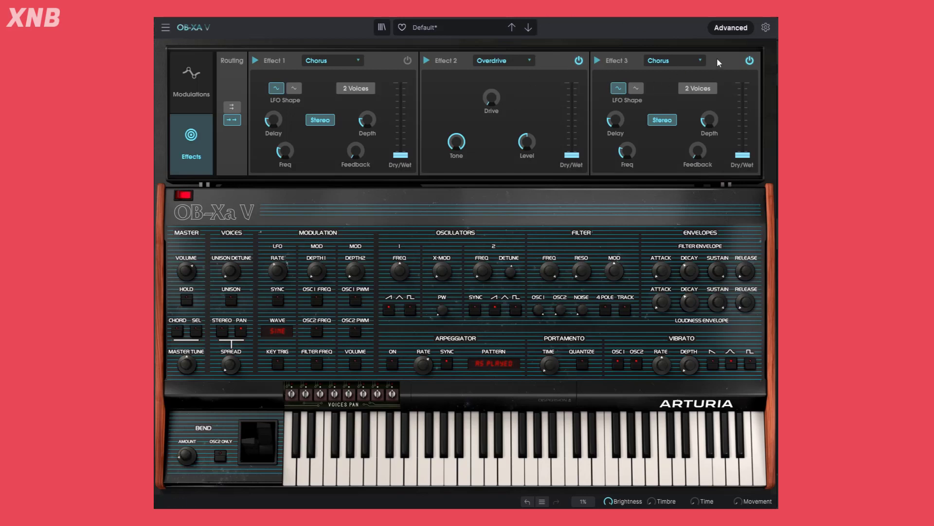
Step: Switch the effect routing to parallel and change Effect 3 to Phaser
click(234, 107)
click(663, 62)
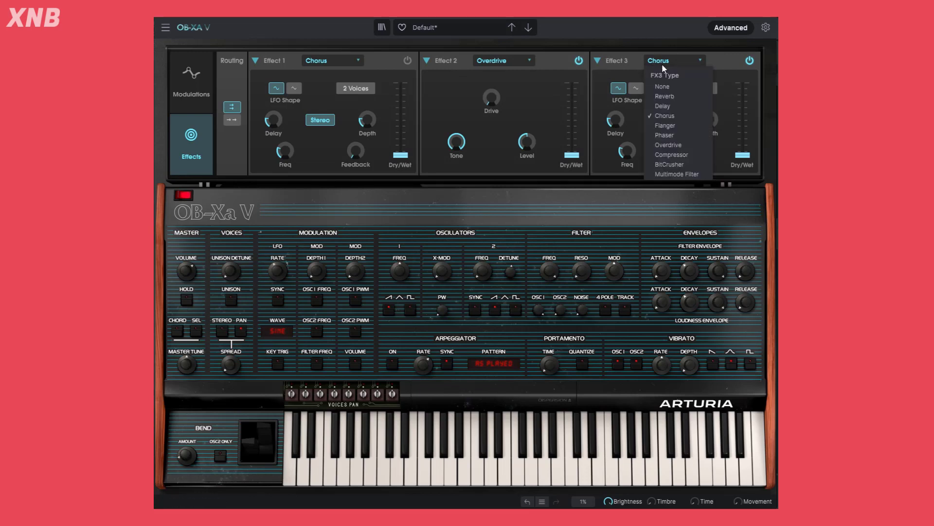
click(667, 142)
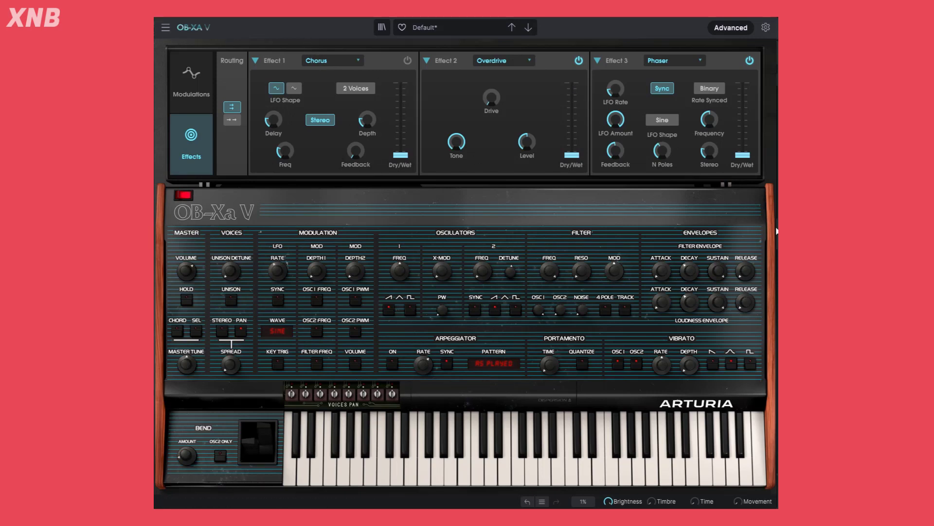
Step: Use serial effect routing, with Effect 2 set to Delay and Effect 3 set to None
click(232, 120)
click(490, 61)
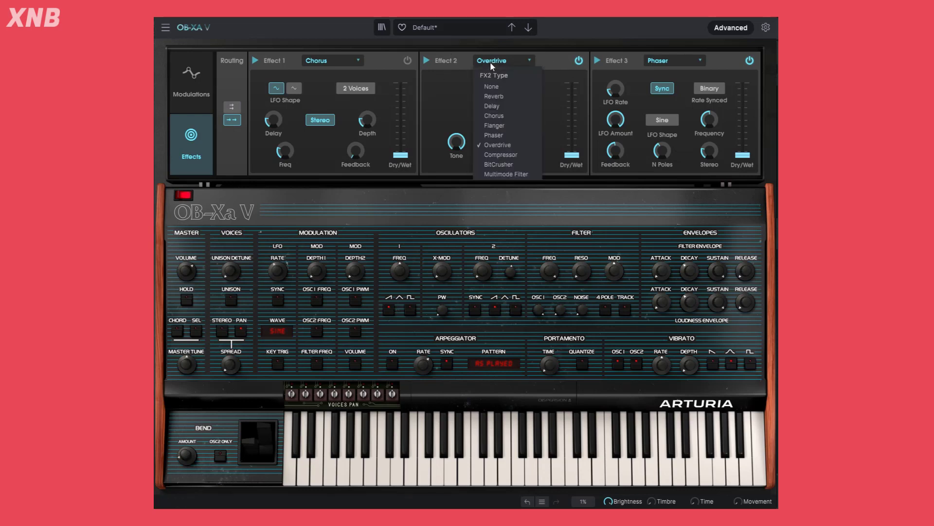
click(507, 106)
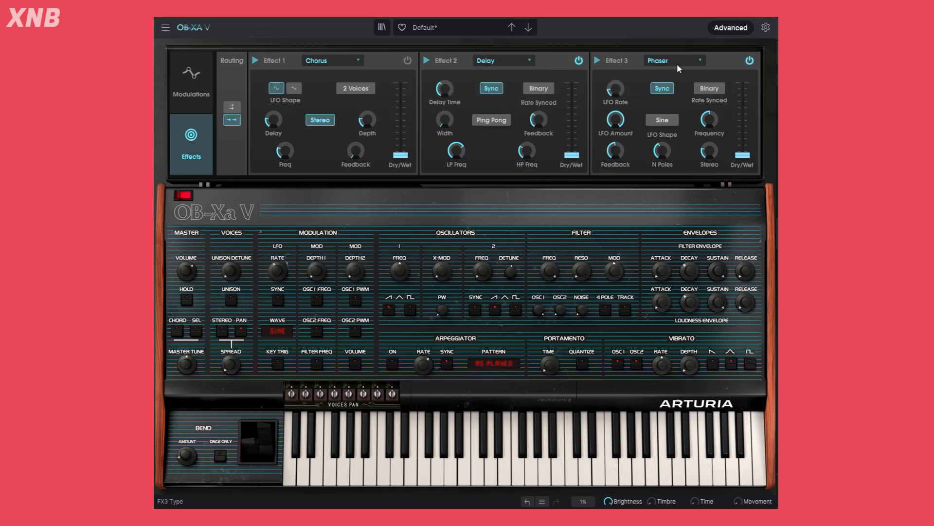
click(677, 60)
click(670, 89)
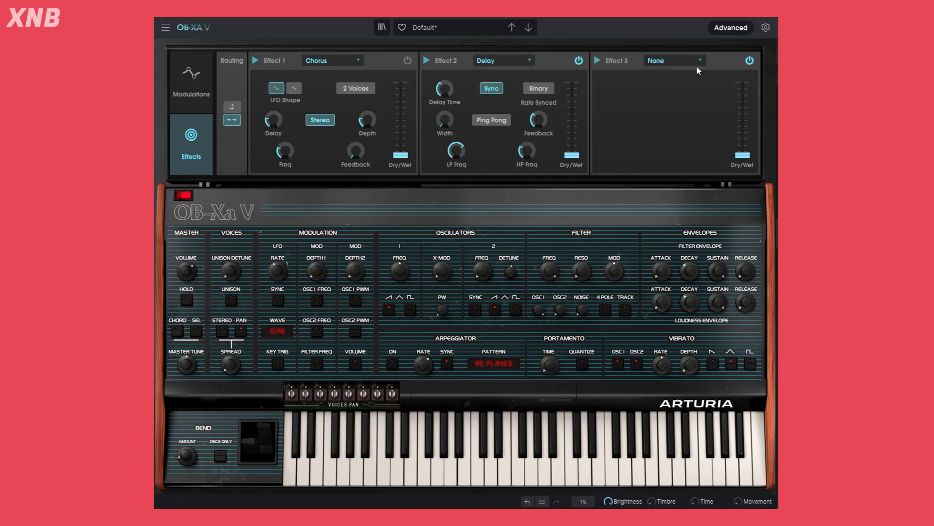
Step: Set Effect 1 to Overdrive with raised dry/wet and drive, enable it, and raise the Delay's dry/wet mix slightly
click(354, 59)
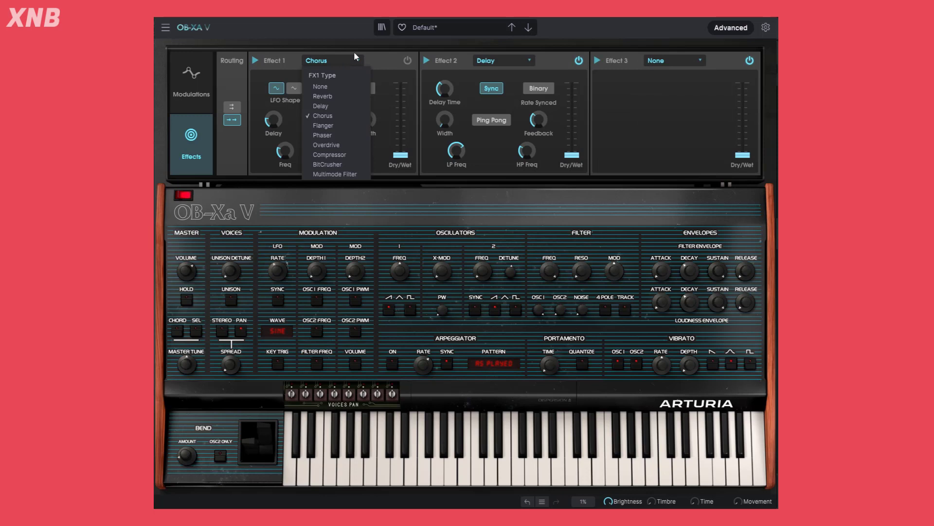
click(336, 145)
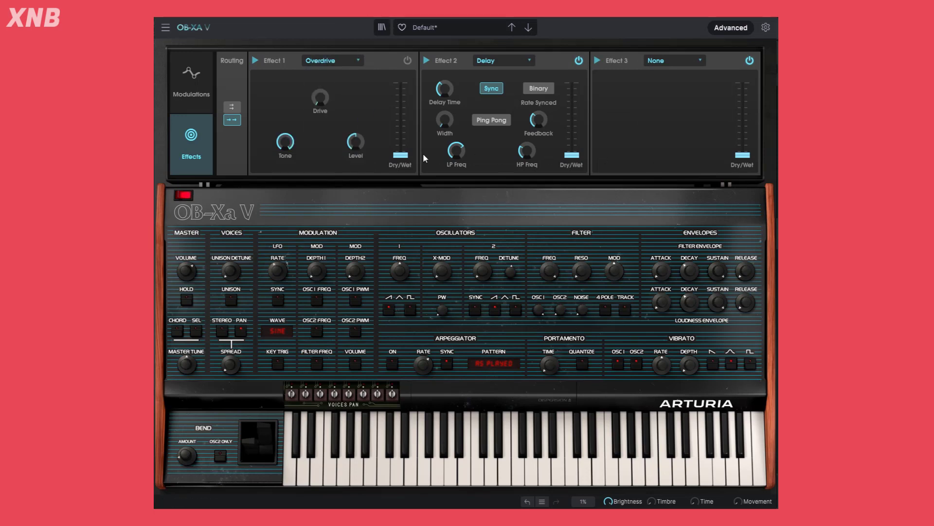
drag(400, 154, 401, 108)
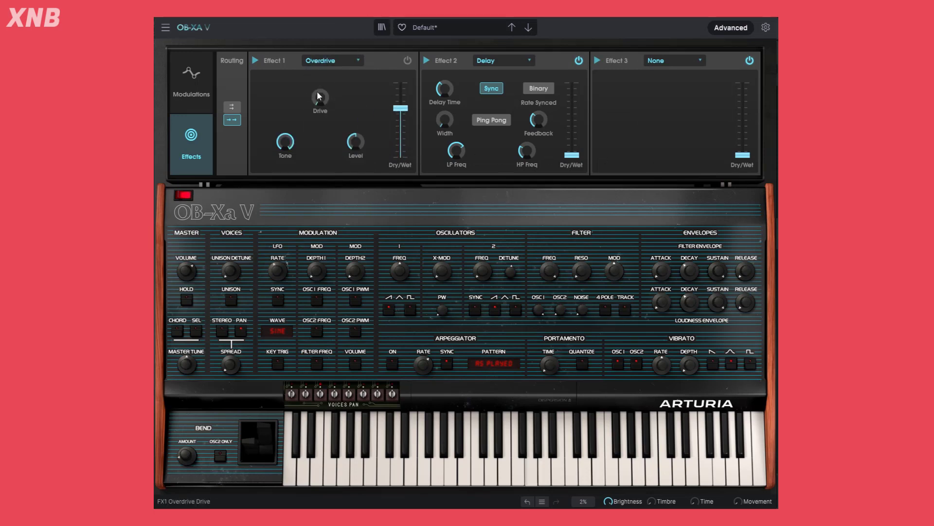
mouse_move(319, 96)
mouse_down()
mouse_move(320, 86)
mouse_move(319, 109)
mouse_up()
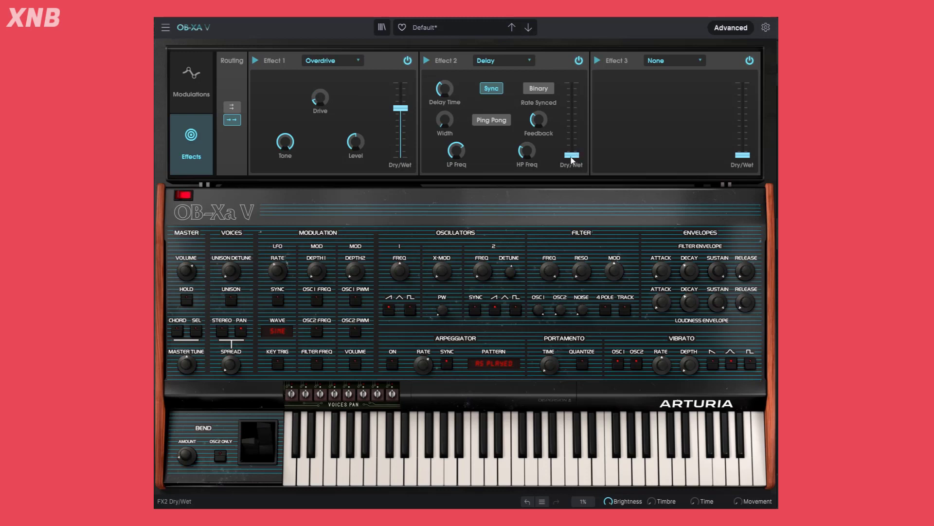
drag(572, 159, 572, 143)
Step: Change Effect 1 to Reverb and switch the effect routing to parallel
click(333, 61)
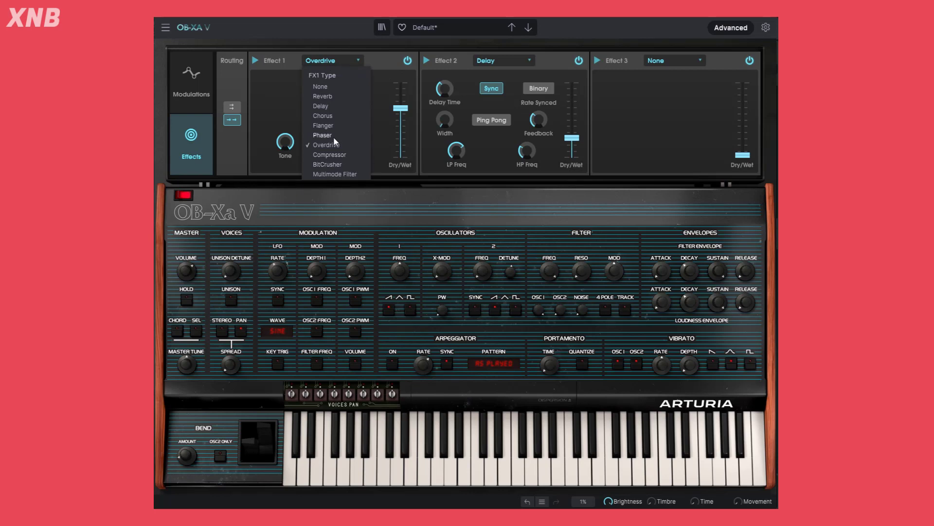
click(323, 96)
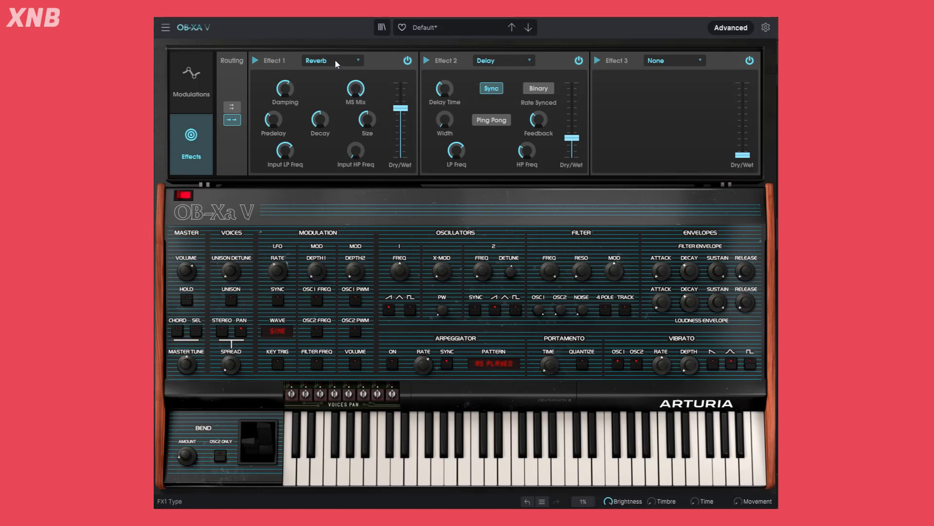
click(232, 108)
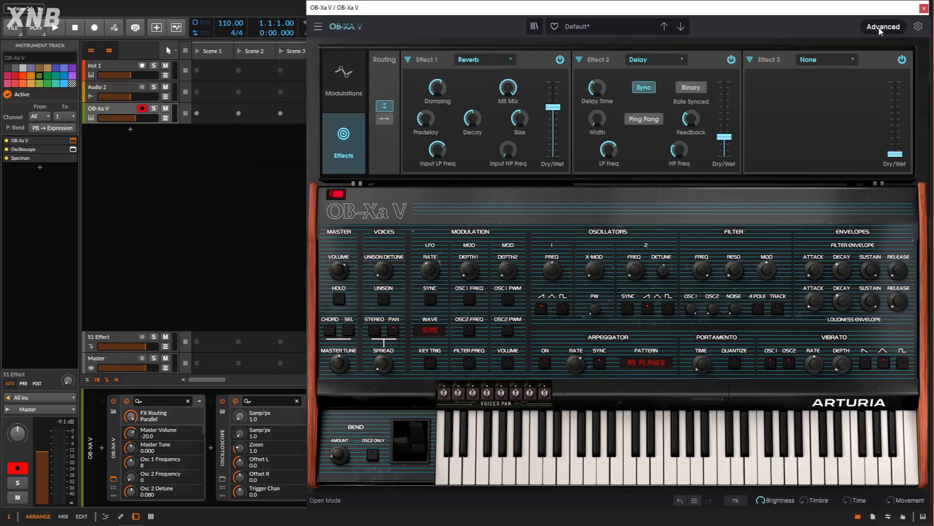
Step: Hide the advanced section, open the synth's settings and examine the available polyphony counts
click(881, 28)
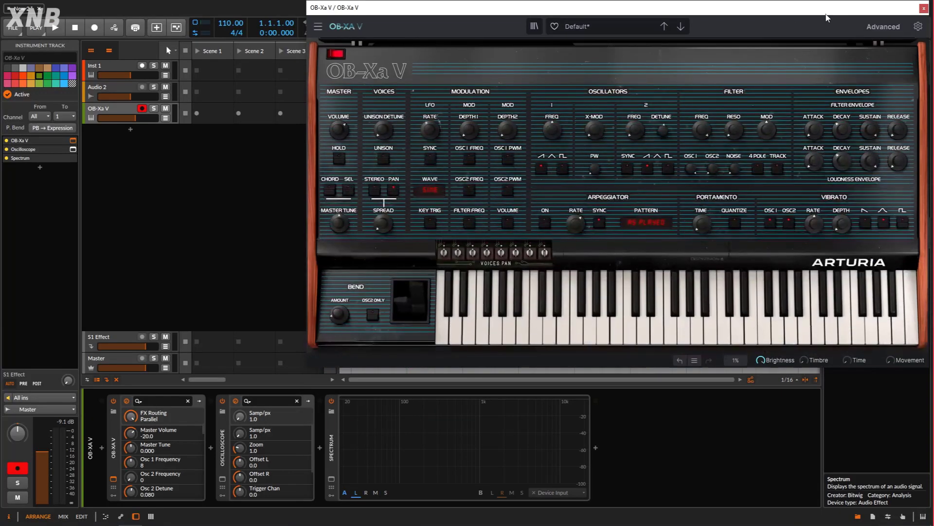
click(917, 27)
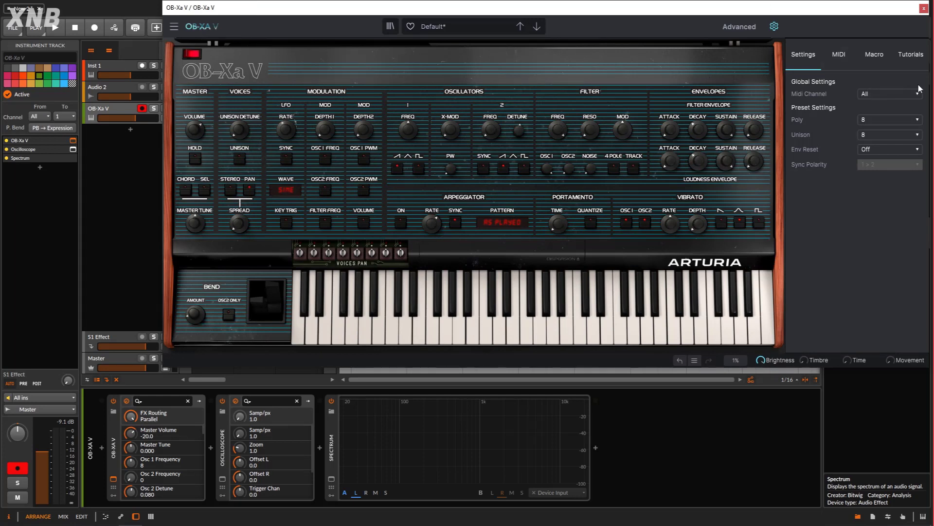
click(878, 136)
click(875, 115)
click(875, 115)
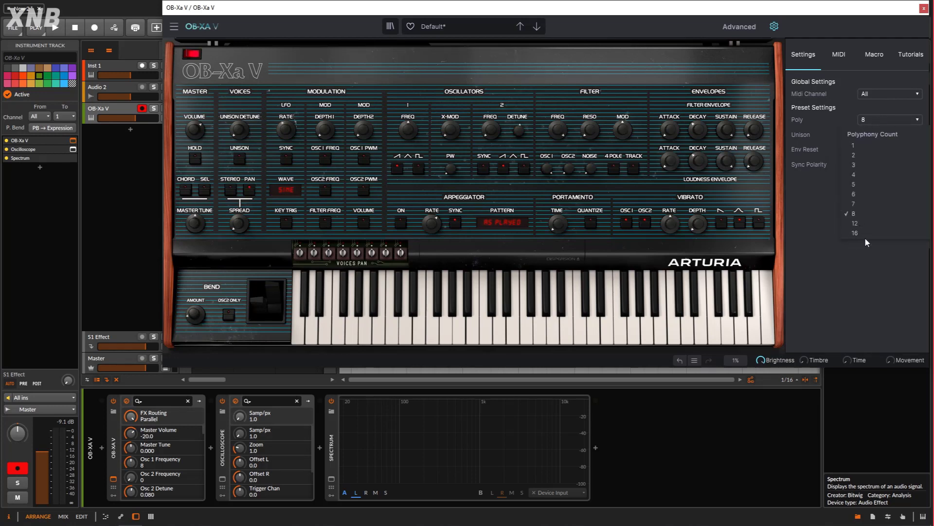
click(822, 213)
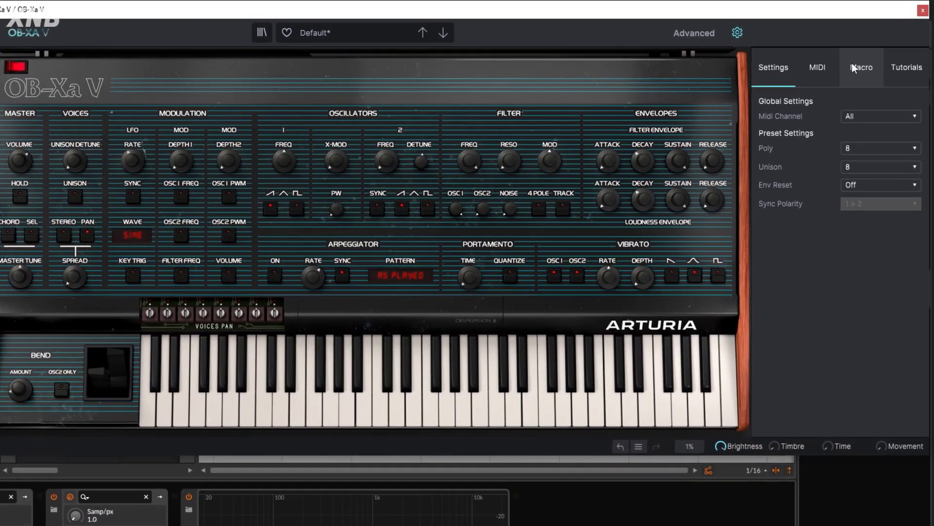
Step: Show the macro settings and reload the Default template preset
click(873, 55)
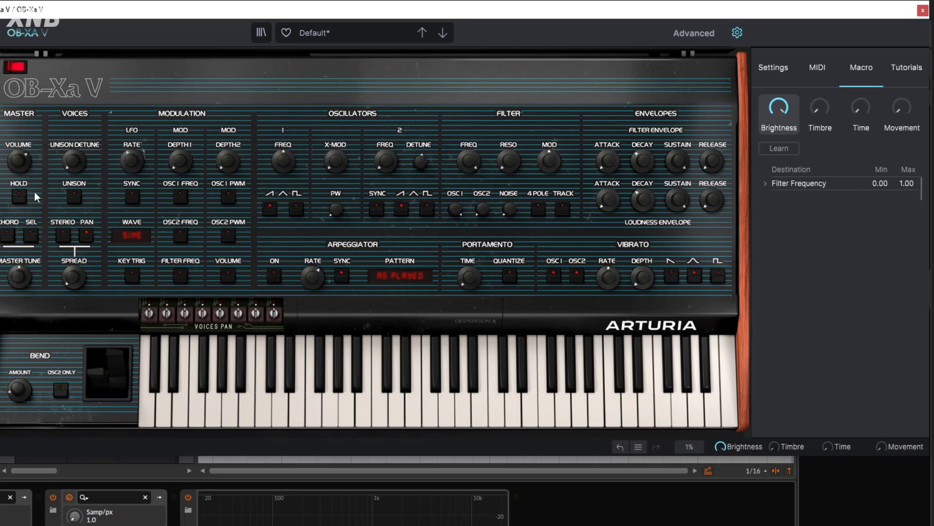
click(314, 32)
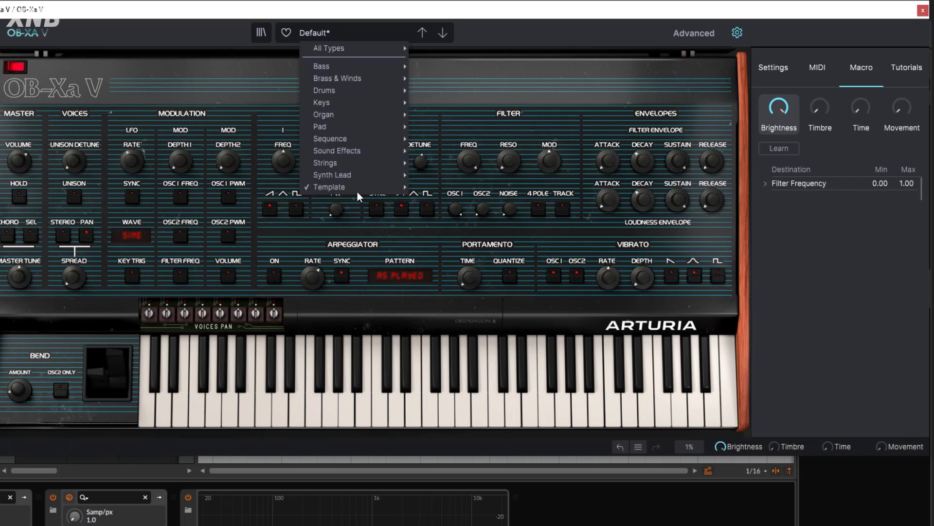
click(433, 188)
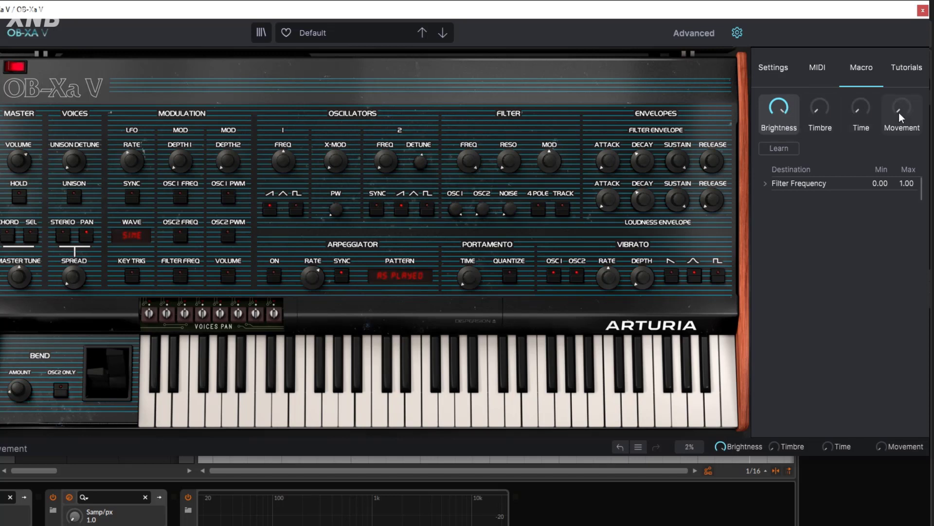
Step: Examine the Timbre and Time macro destinations, raise the Time macro to observe its envelope controls, and return it to 0.00
click(823, 105)
click(854, 110)
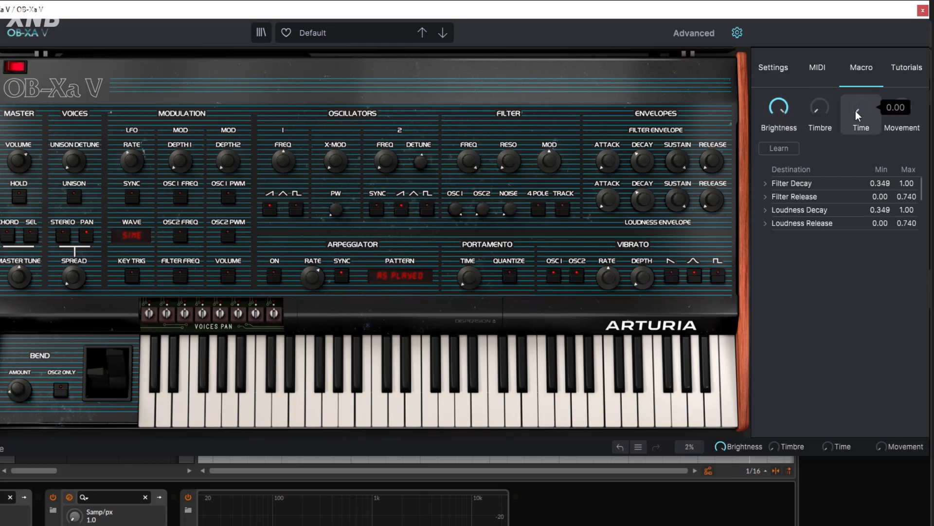
mouse_move(863, 105)
mouse_move(866, 110)
mouse_down()
mouse_move(866, 75)
mouse_move(867, 106)
mouse_up()
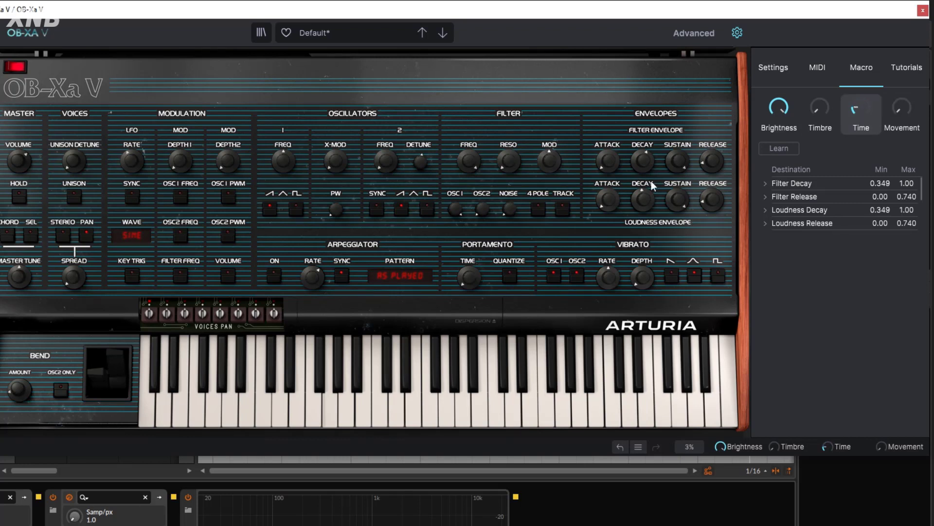
mouse_move(867, 139)
mouse_down()
mouse_move(866, 99)
mouse_move(866, 139)
mouse_up()
Step: Try out the Brightness macro, return it to 1.00, and add Filter Resonance to its destinations using Learn mode
mouse_move(779, 107)
mouse_down()
mouse_move(779, 141)
mouse_move(778, 94)
mouse_move(779, 141)
mouse_move(778, 93)
mouse_move(779, 127)
mouse_move(778, 97)
mouse_move(784, 108)
mouse_up()
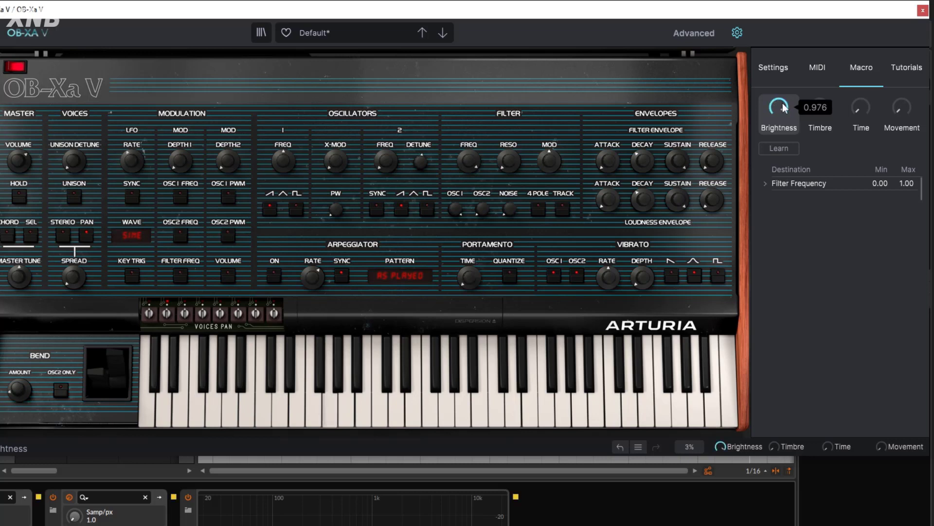
mouse_move(503, 165)
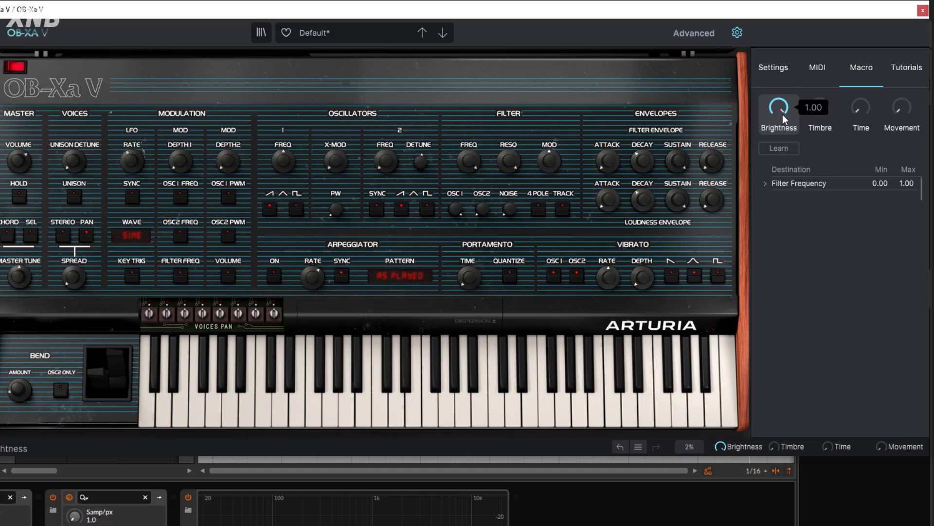
click(781, 152)
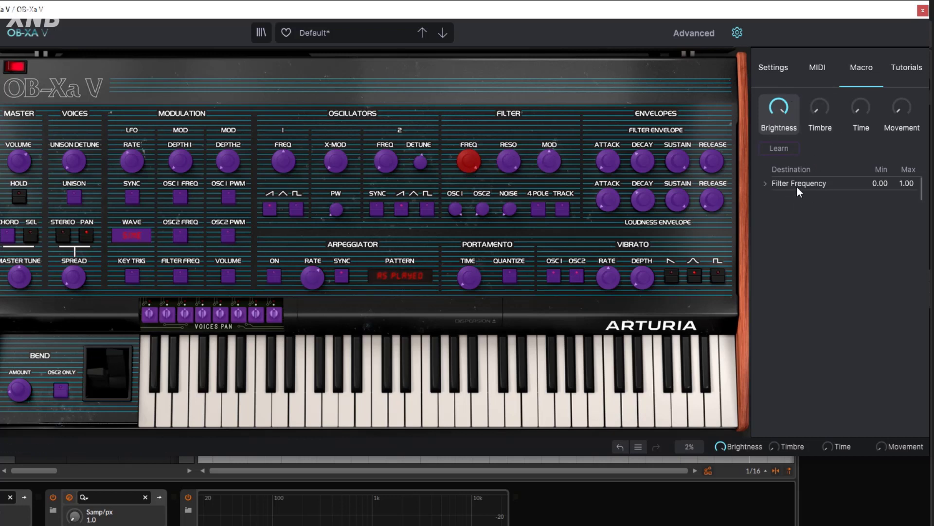
click(509, 162)
key(Escape)
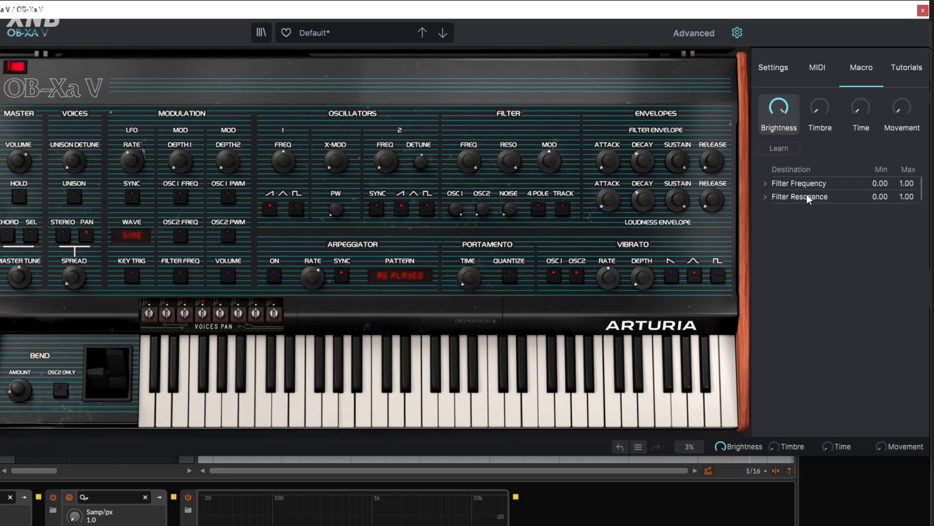
Step: Turn the Brightness macro fully down and close the settings
mouse_move(778, 107)
mouse_down()
mouse_move(778, 149)
mouse_move(779, 100)
mouse_move(778, 148)
mouse_move(779, 100)
mouse_move(779, 110)
mouse_up()
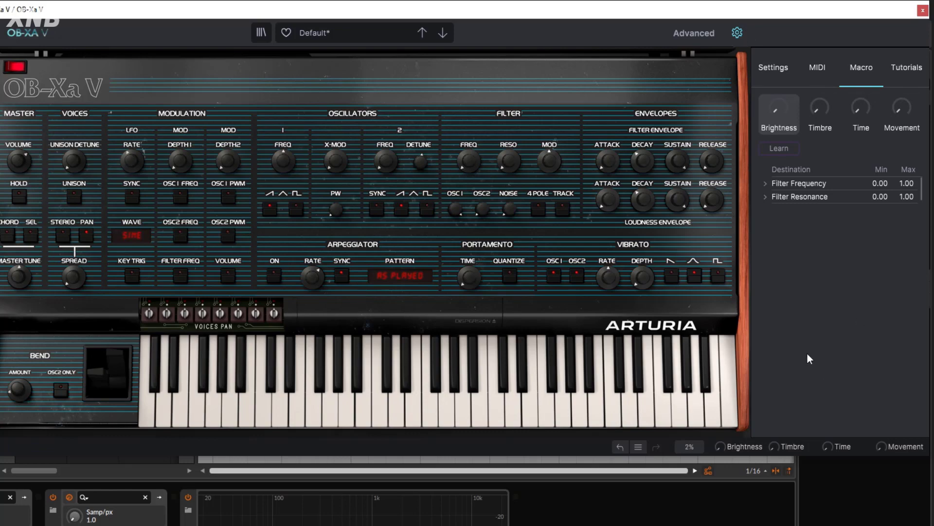
click(737, 33)
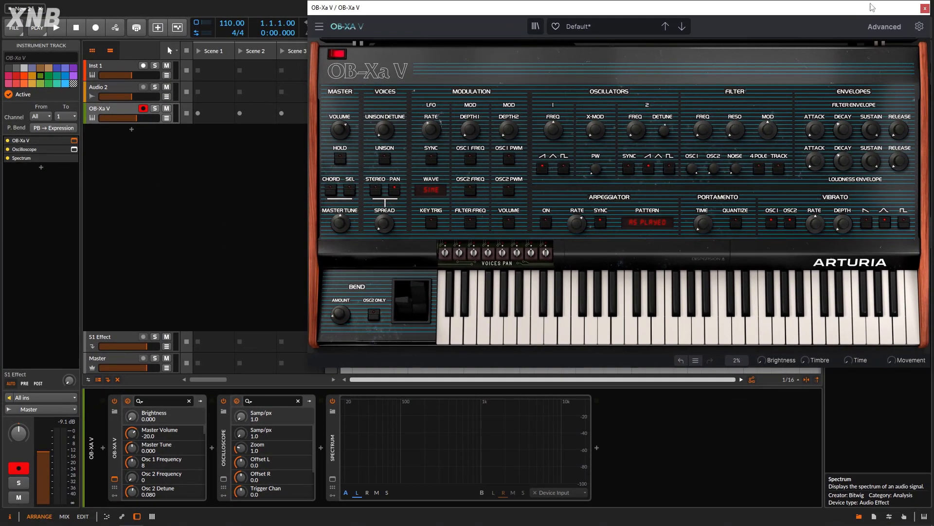
Step: Show the advanced effects, raise the Delay's feedback and set its dry/wet mix to about 0.28
click(884, 27)
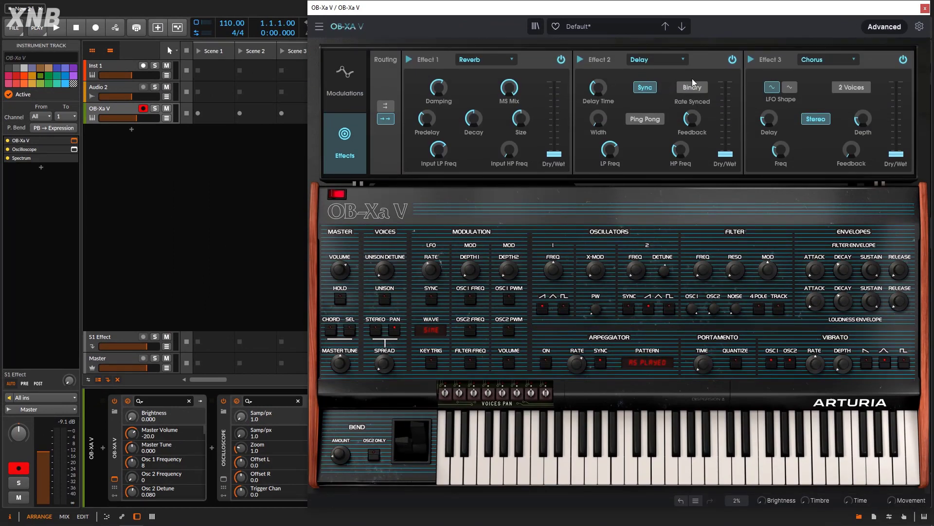
drag(725, 154, 725, 94)
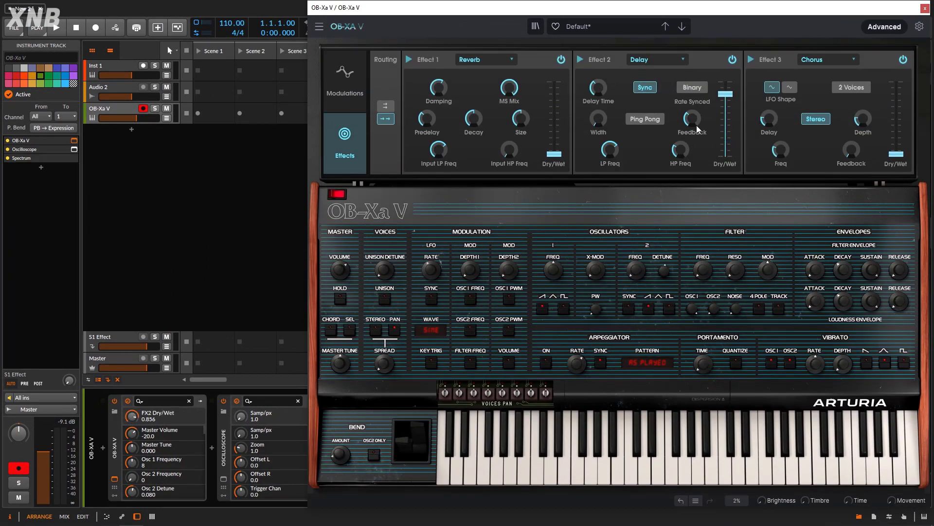
drag(698, 129, 727, 142)
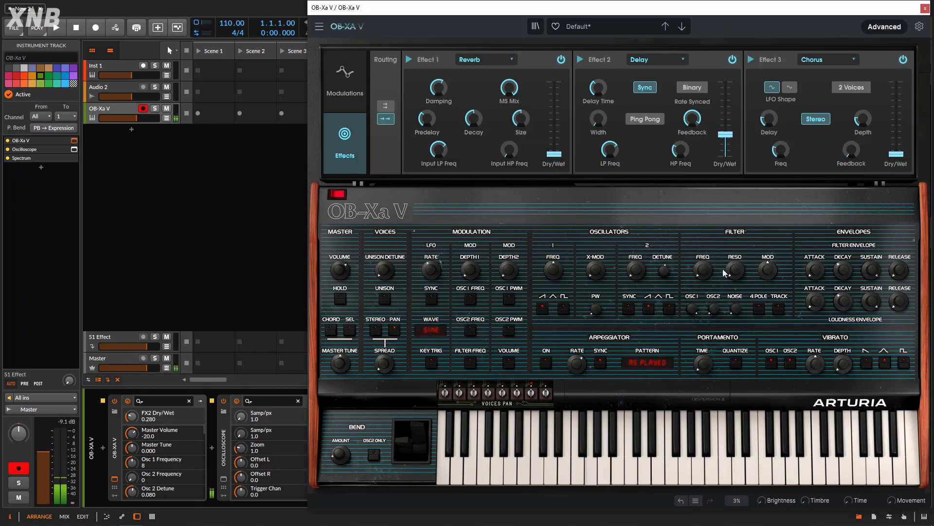
Step: Raise the Delay's dry/wet mix to 0.500 and the filter frequency to 1.00, and hide the advanced section
click(703, 269)
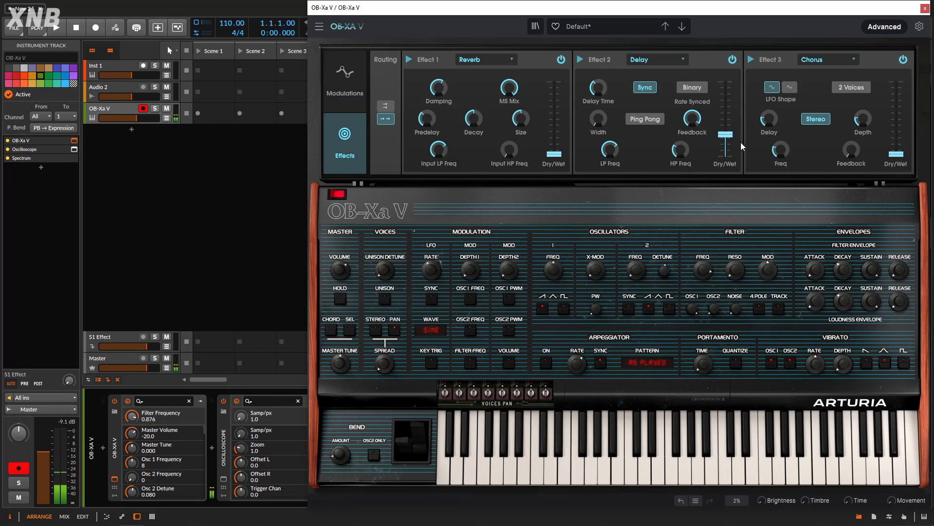
drag(725, 134, 725, 118)
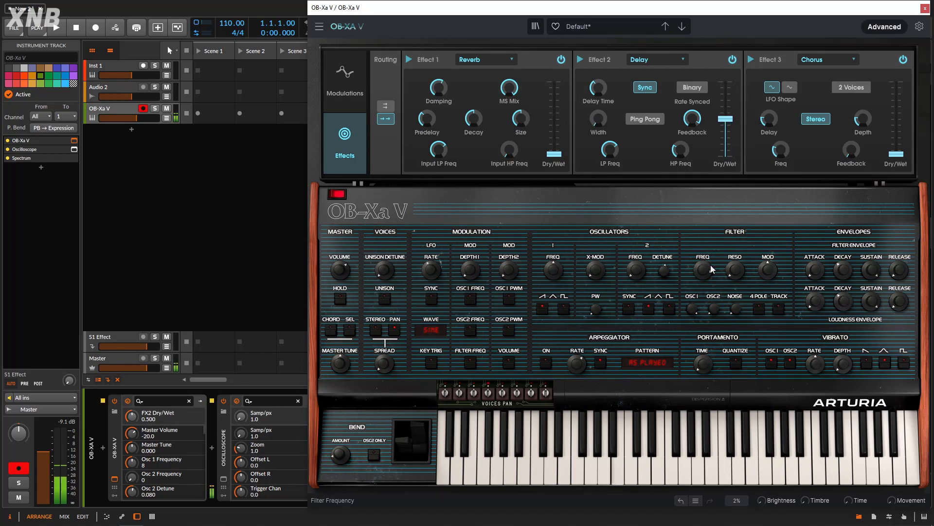
drag(712, 269, 712, 258)
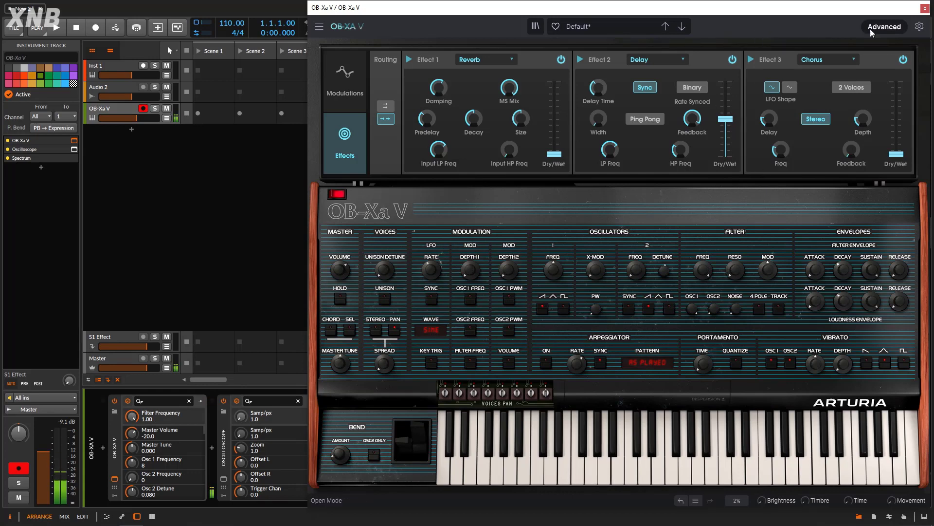
click(885, 26)
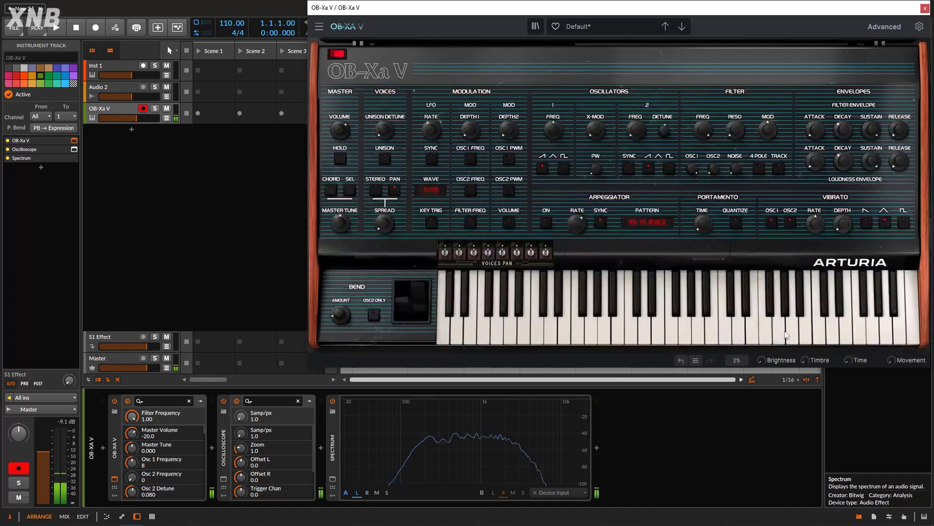
Step: Change the filter frequency to 0.256, 0.808 and finally 0.436, and show these changes in the edit history
click(740, 361)
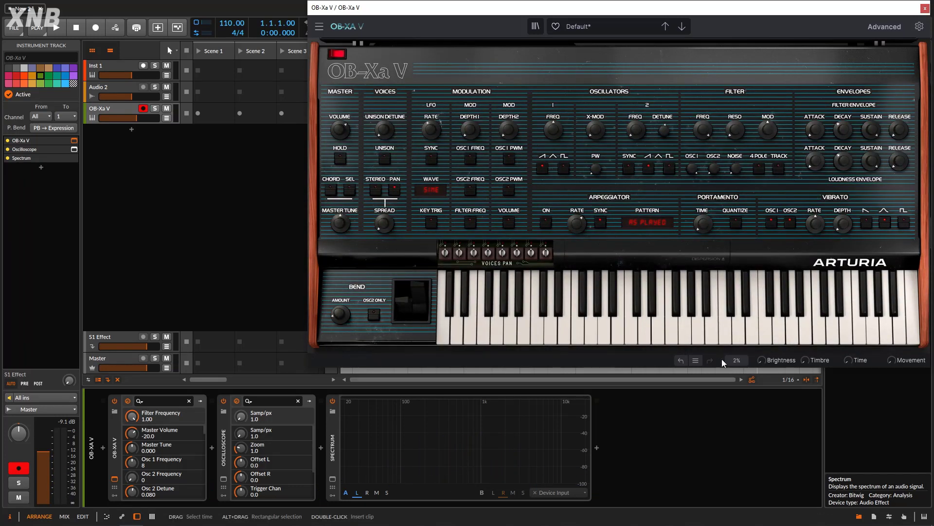
click(696, 360)
click(597, 364)
drag(703, 129, 703, 163)
mouse_move(702, 130)
mouse_down()
mouse_move(702, 110)
mouse_move(702, 136)
mouse_up()
click(696, 360)
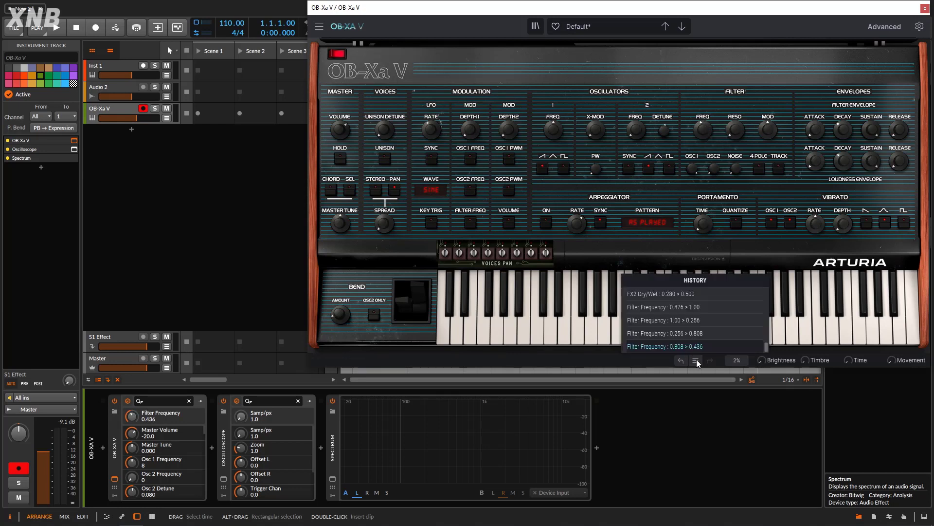
Step: Undo the last filter frequency change and redo it
click(682, 361)
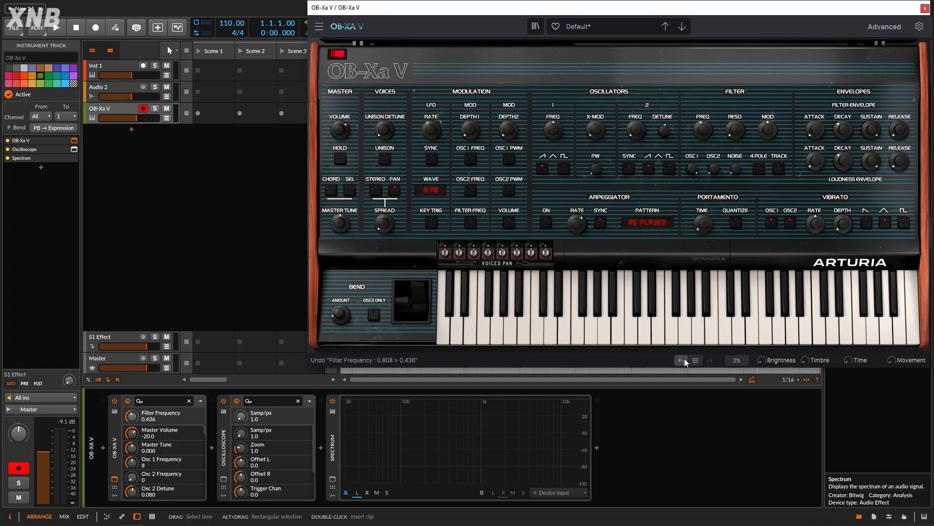
click(684, 360)
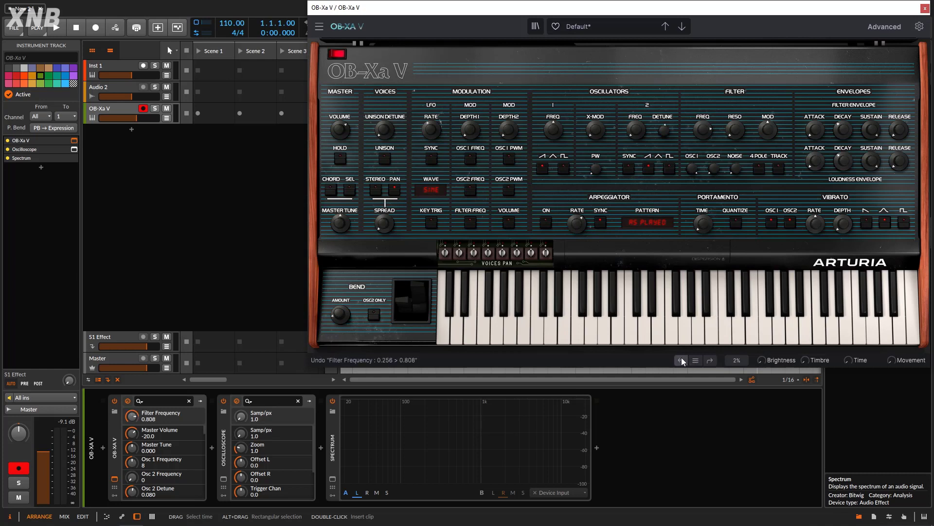
click(717, 360)
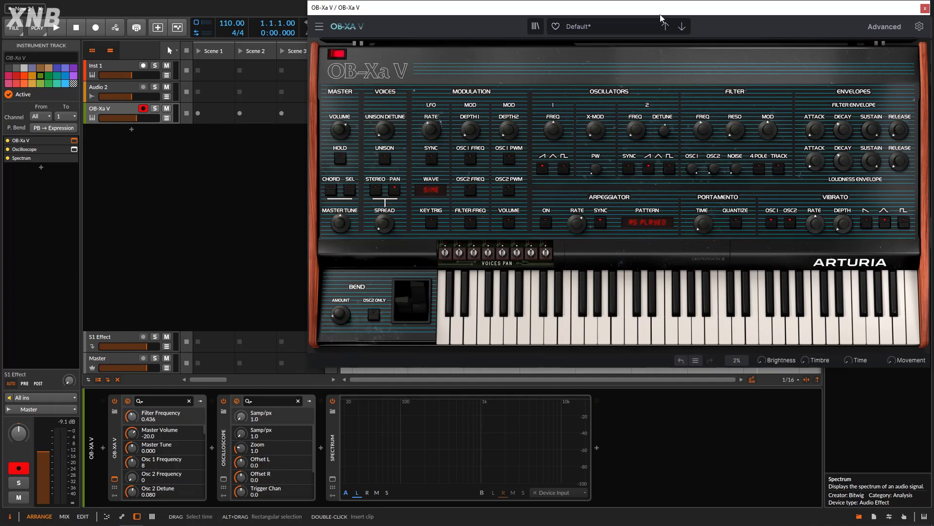